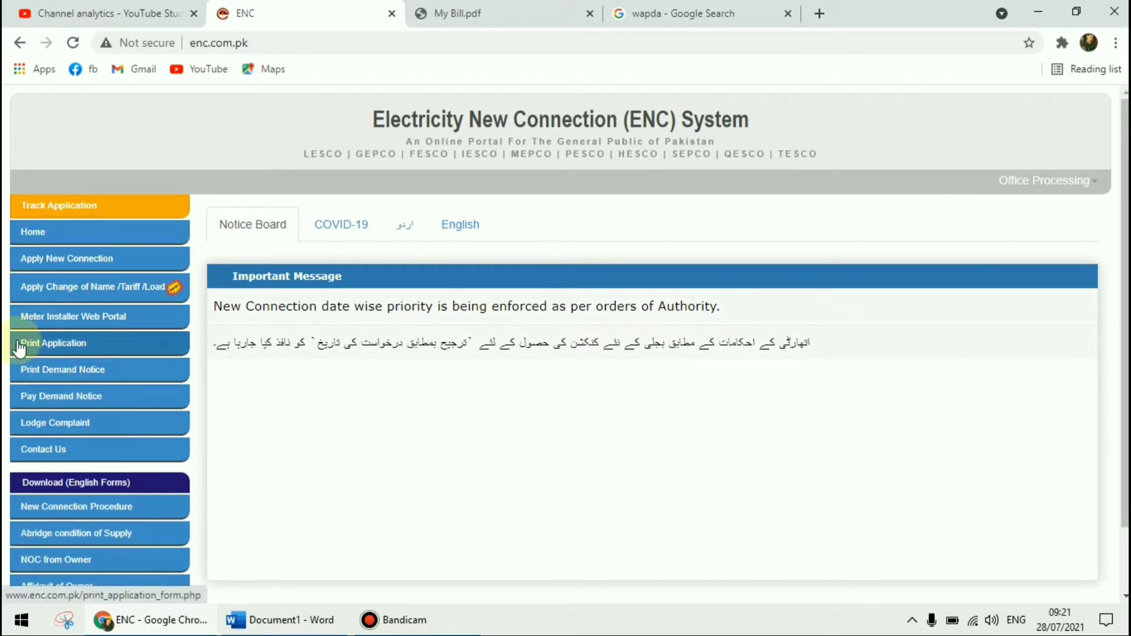
- Open the online application form for a new electricity connection
{"action": "left_click", "coordinate": [106, 265]}
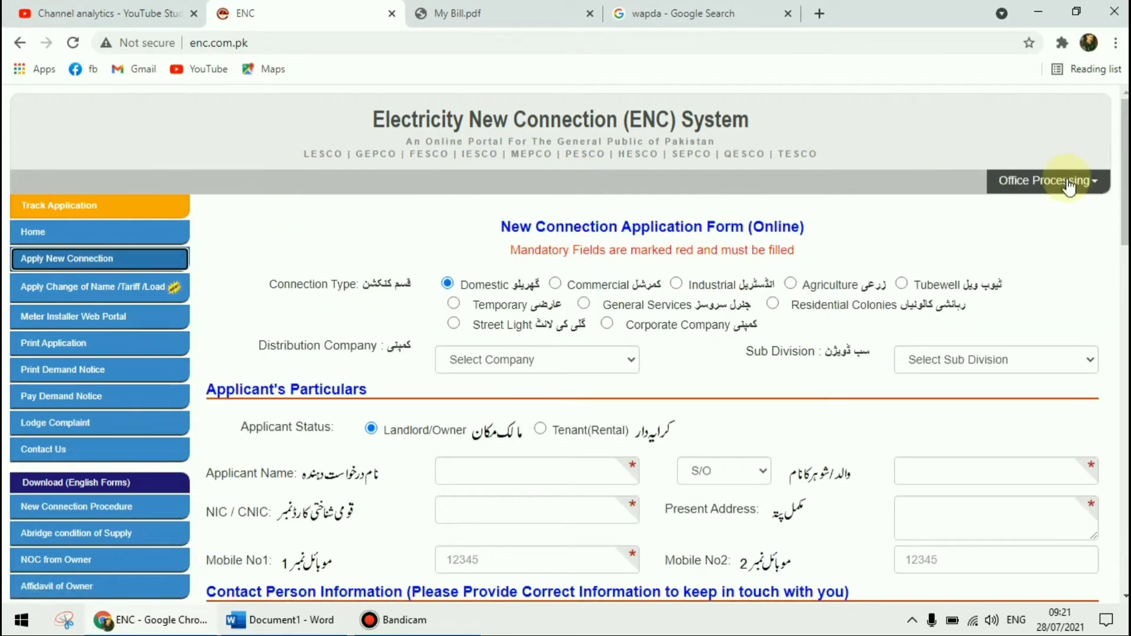
{"action": "left_click", "coordinate": [1093, 182]}
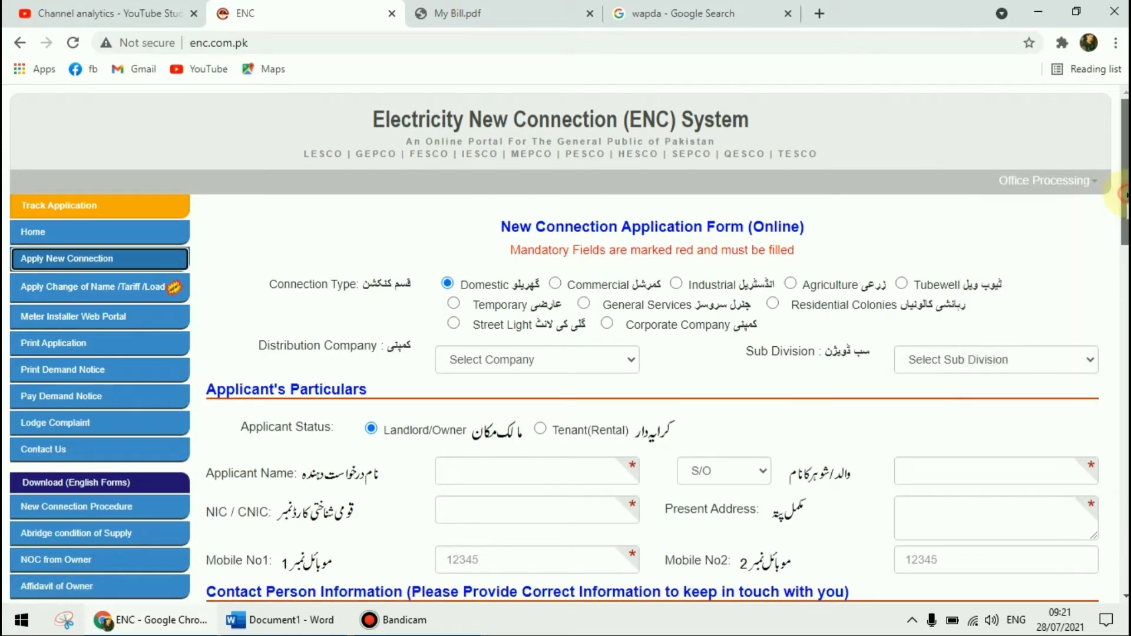
{"action": "left_click_drag", "start_coordinate": [1123, 196], "coordinate": [1093, 190]}
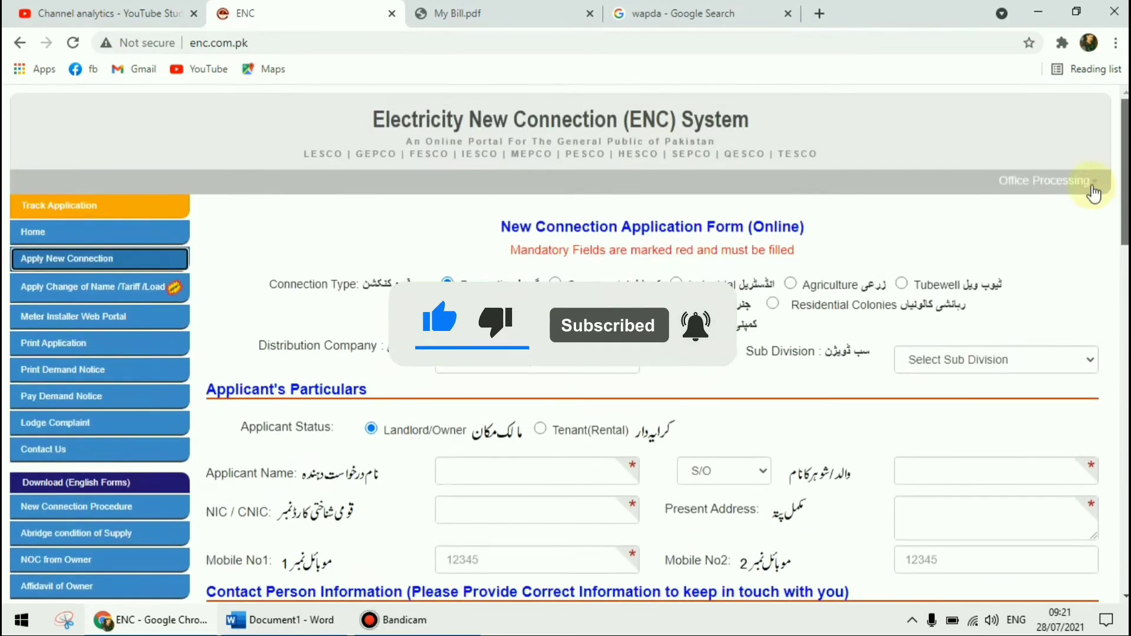
{"action": "left_click", "coordinate": [1095, 193]}
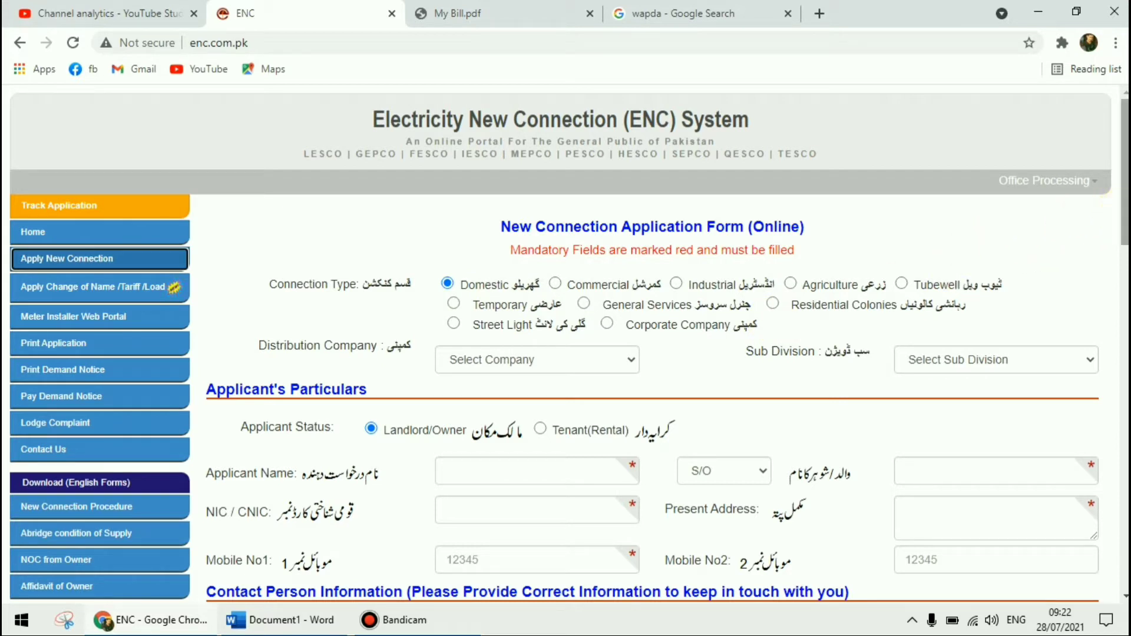
- Choose MEPCO as the distribution company for the domestic connection
{"action": "left_click_drag", "start_coordinate": [1125, 215], "coordinate": [1124, 245]}
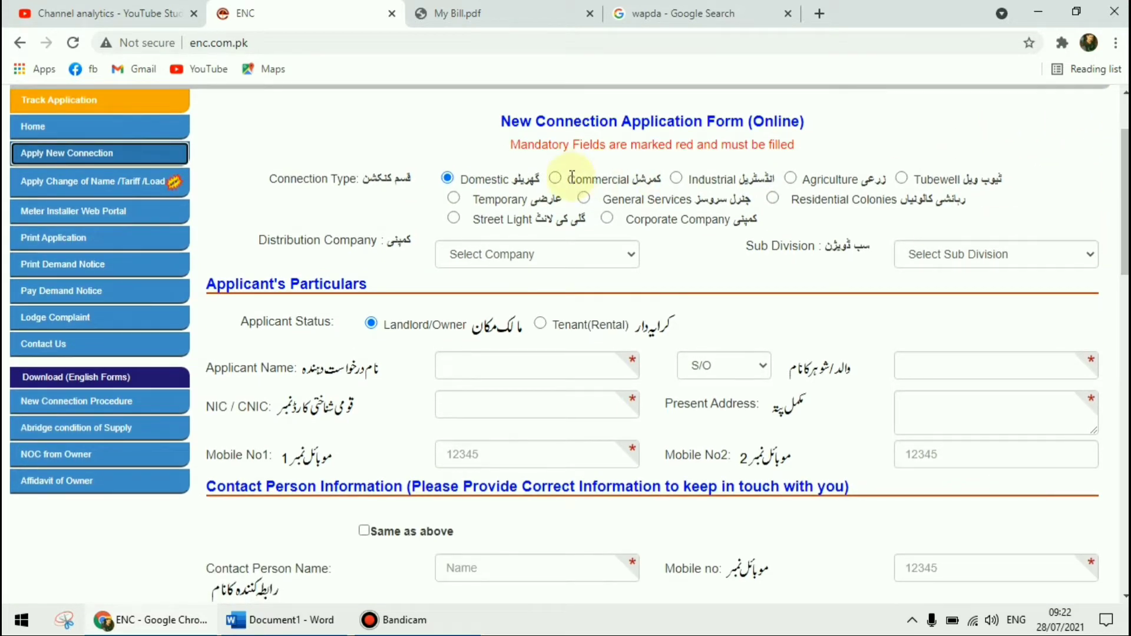
{"action": "left_click", "coordinate": [581, 261]}
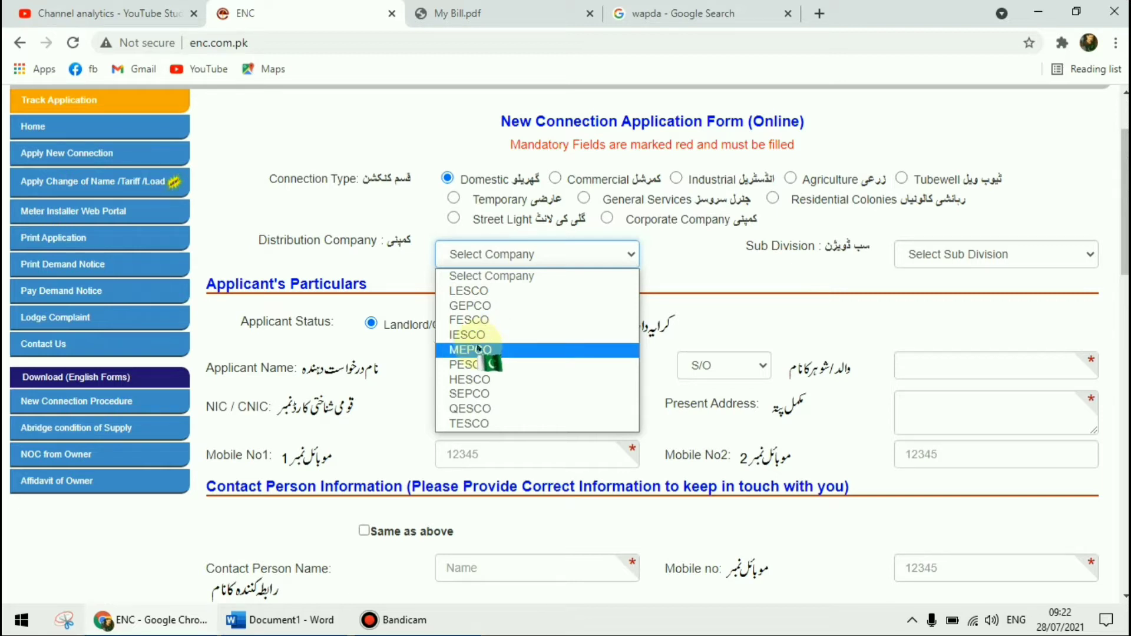
{"action": "left_click", "coordinate": [479, 349]}
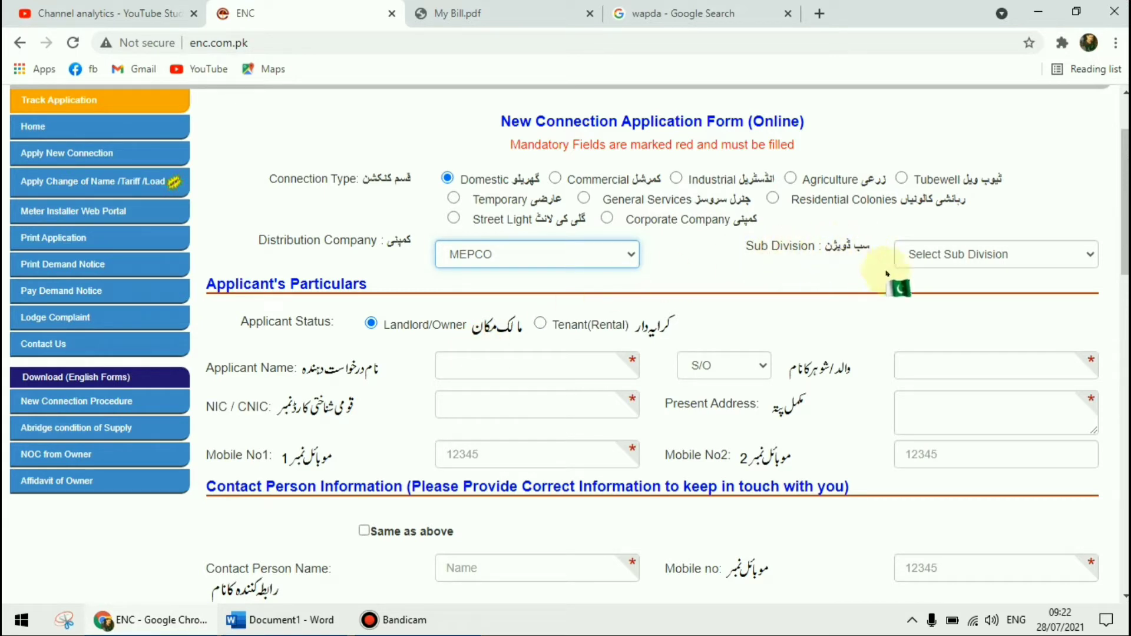
- Check the sub division on the electricity bill in My Bill.pdf, enlarging the page to read it
{"action": "left_click", "coordinate": [960, 250]}
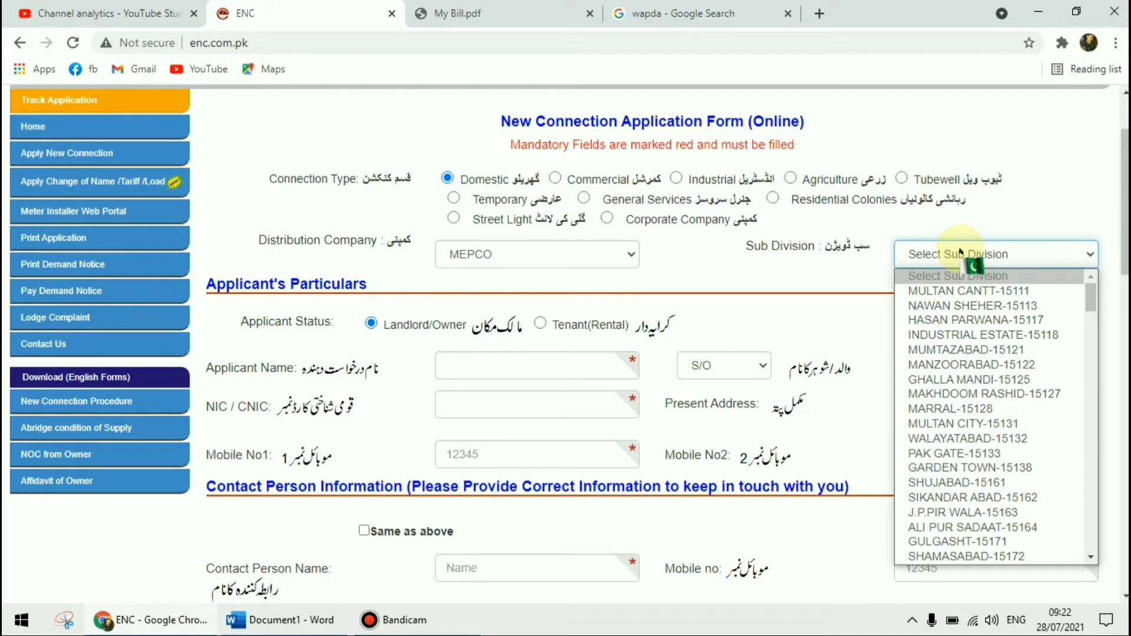
{"action": "left_click", "coordinate": [546, 14]}
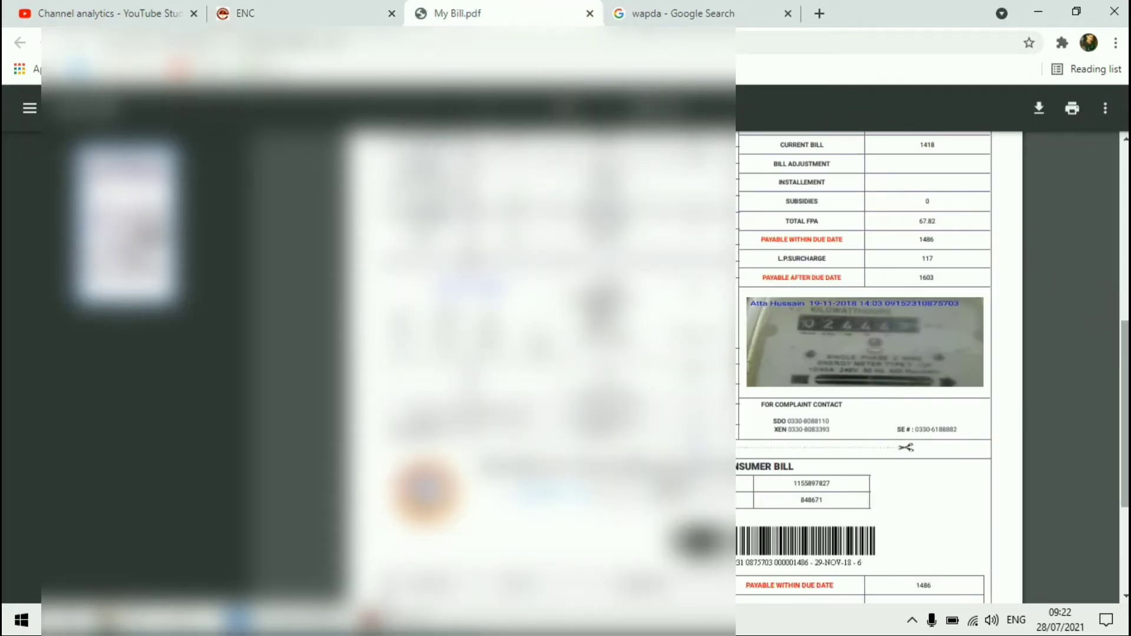
{"action": "left_click_drag", "start_coordinate": [1123, 353], "coordinate": [1108, 139]}
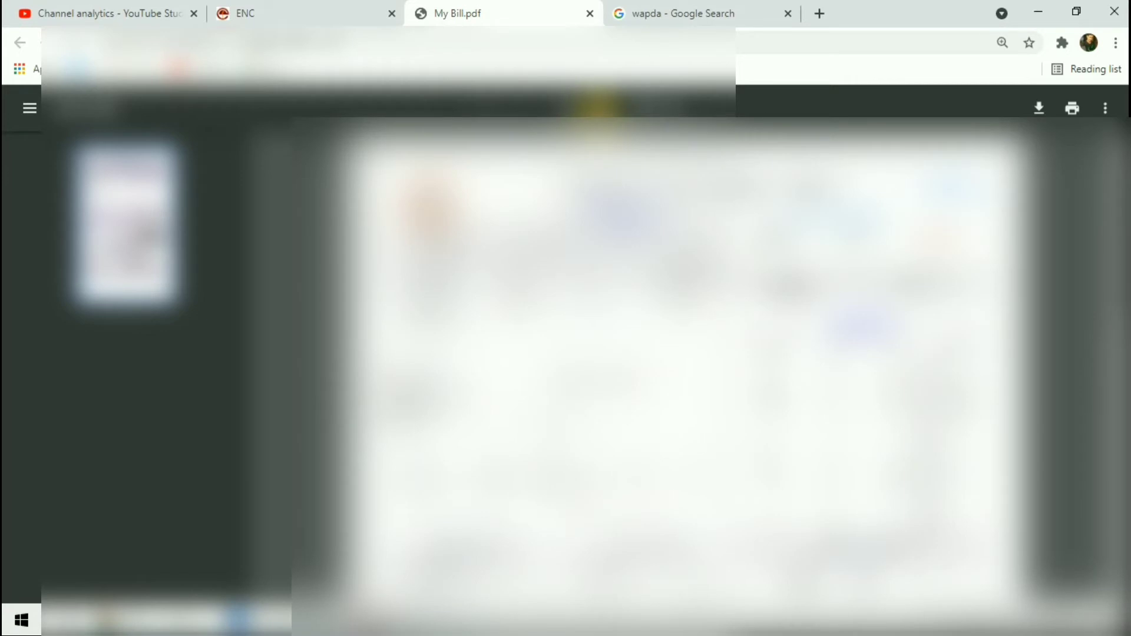
{"action": "left_click", "coordinate": [598, 110]}
{"action": "left_click", "coordinate": [598, 110]}
{"action": "left_click", "coordinate": [598, 110]}
{"action": "left_click", "coordinate": [598, 109]}
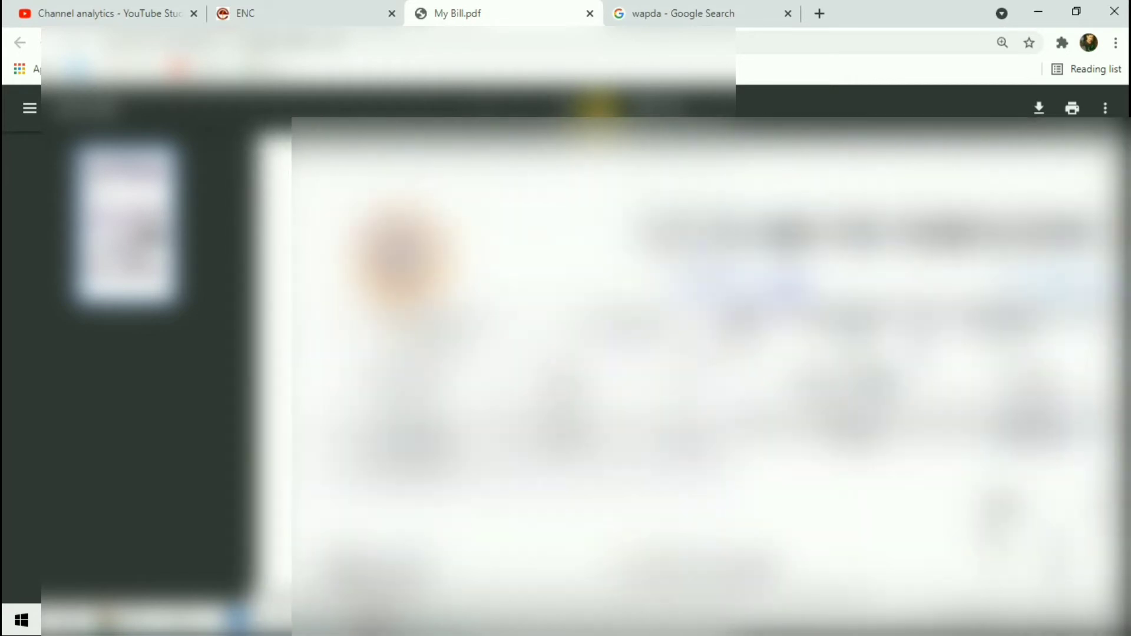
{"action": "left_click", "coordinate": [598, 110]}
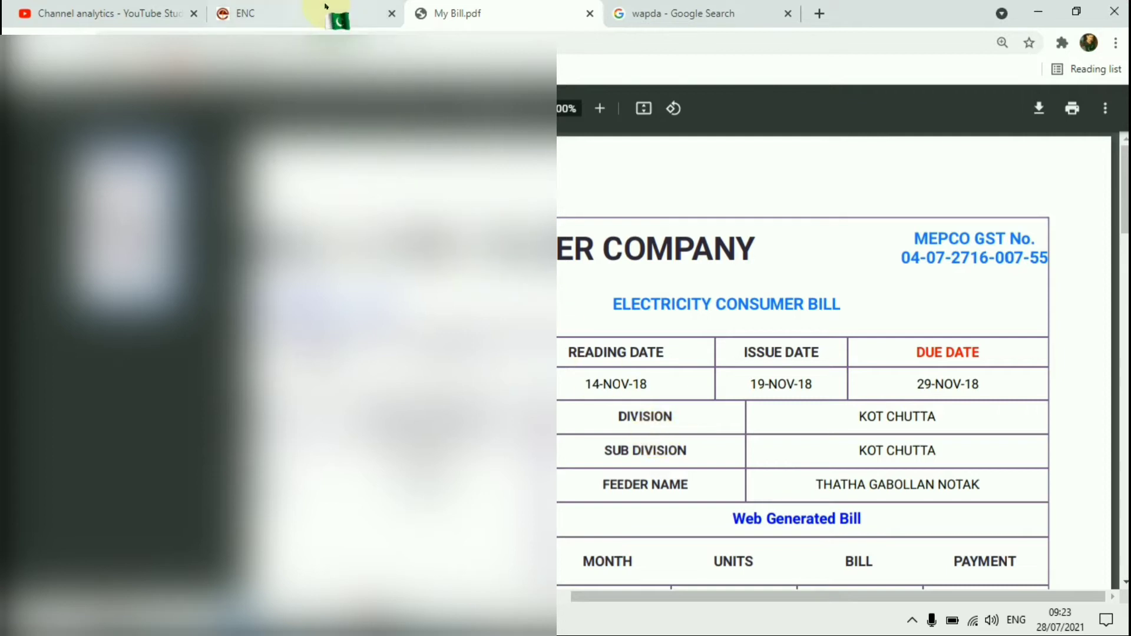
- Return to the ENC application form and choose KOT CHUTTA-15231 as the sub division
{"action": "left_click", "coordinate": [337, 14]}
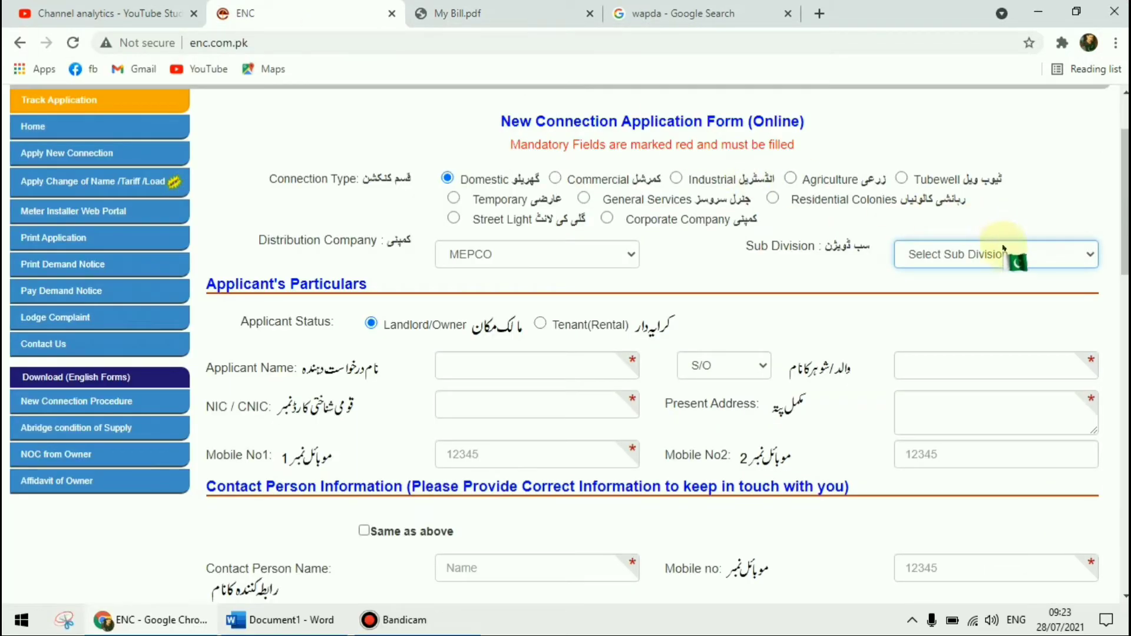
{"action": "left_click", "coordinate": [1004, 255]}
{"action": "key", "text": "k"}
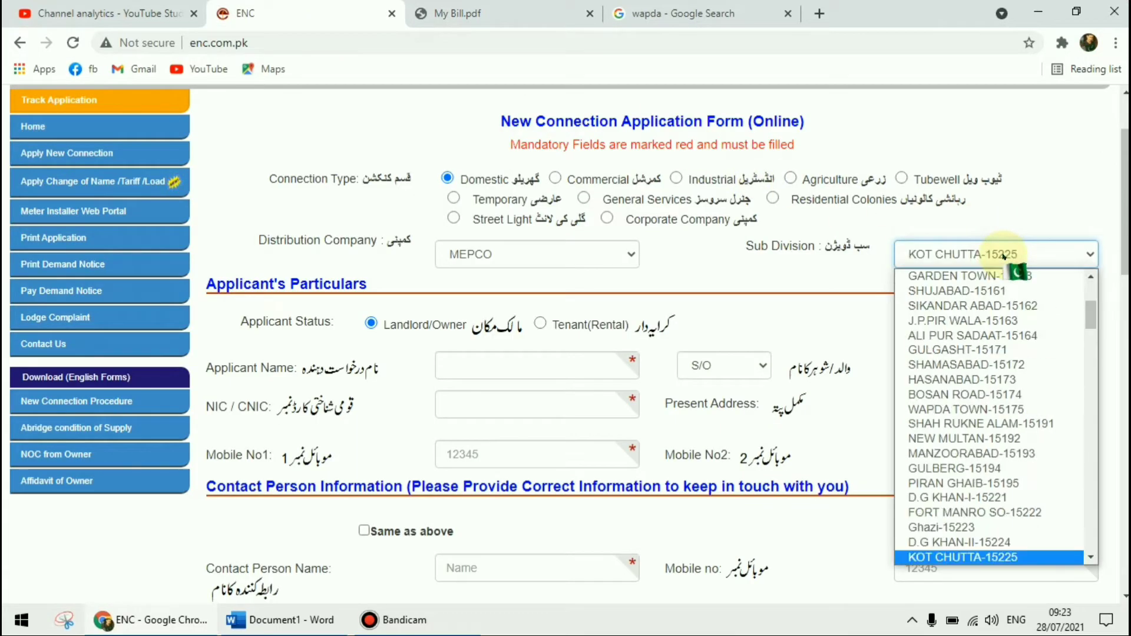
{"action": "key", "text": "k"}
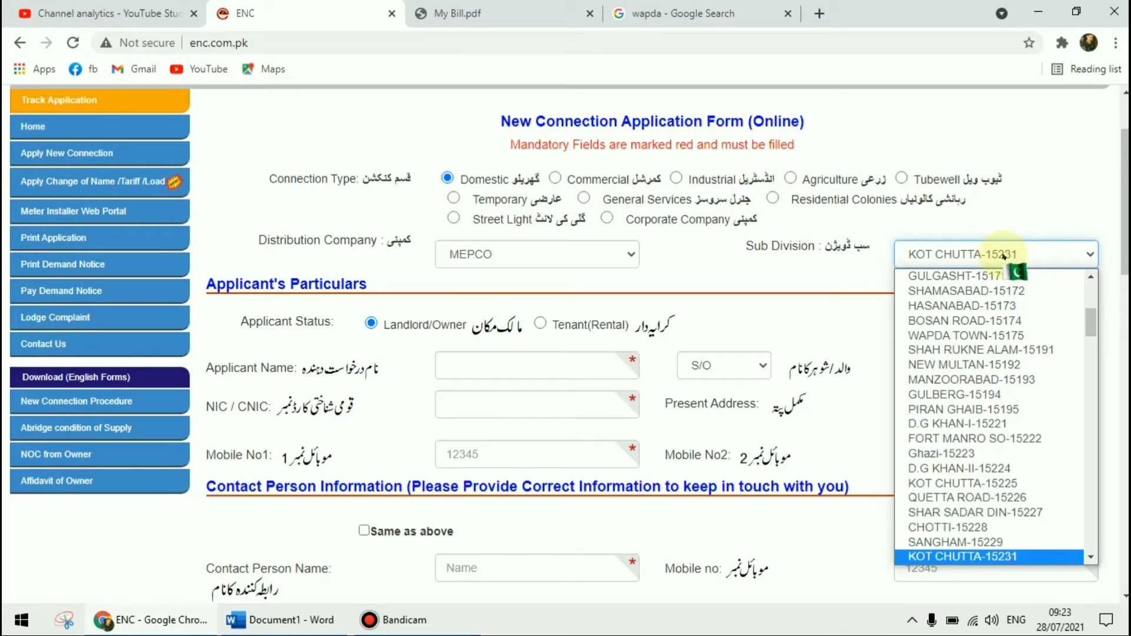
{"action": "left_click", "coordinate": [990, 560]}
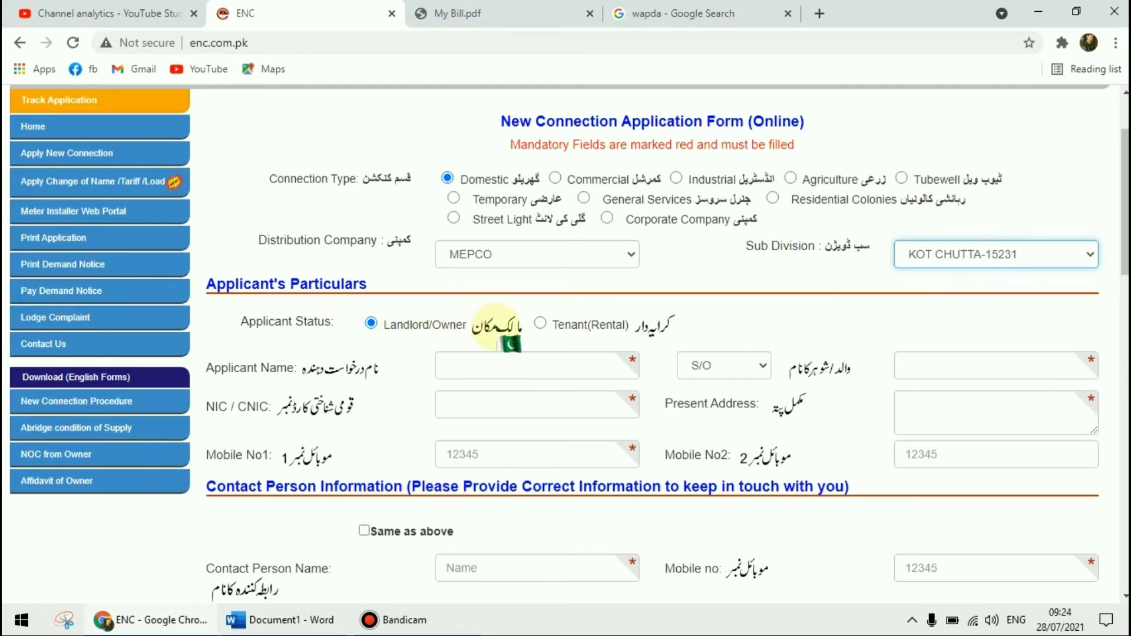
- Fill in the applicant's name and the father's name, keeping the relation as S/O
{"action": "left_click", "coordinate": [466, 362]}
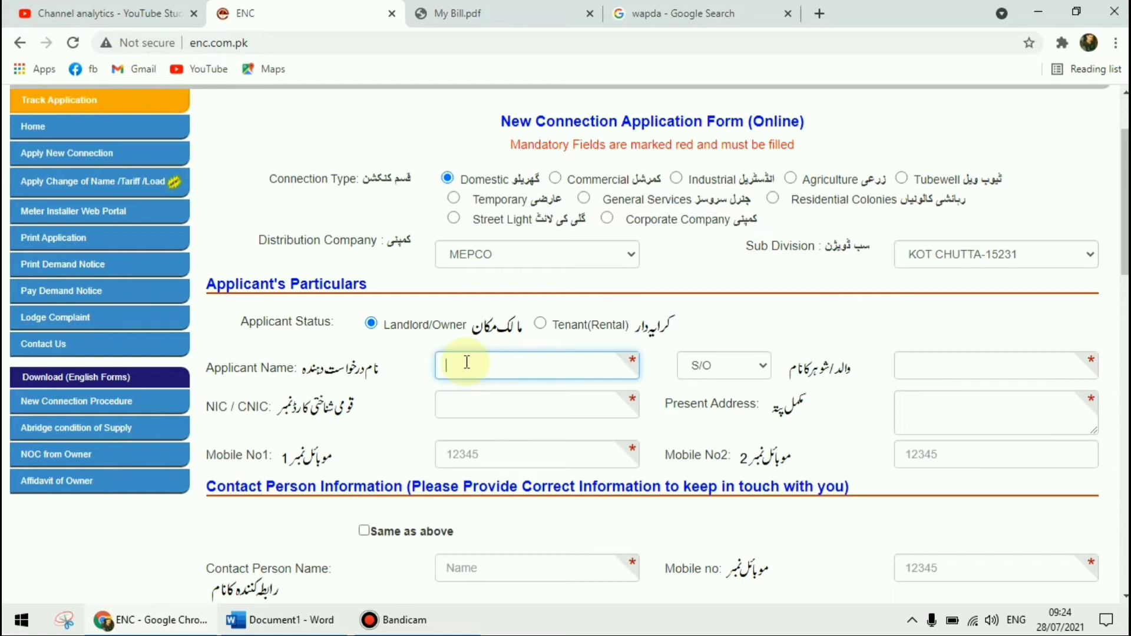
{"action": "type", "text": "Ka"}
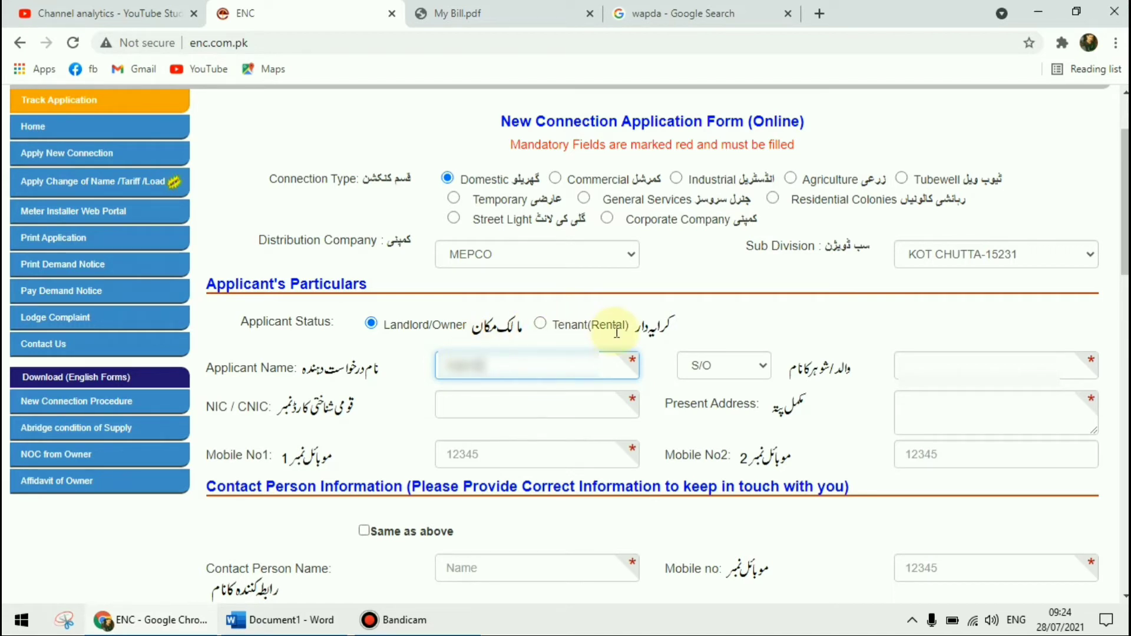
{"action": "type", "text": "da"}
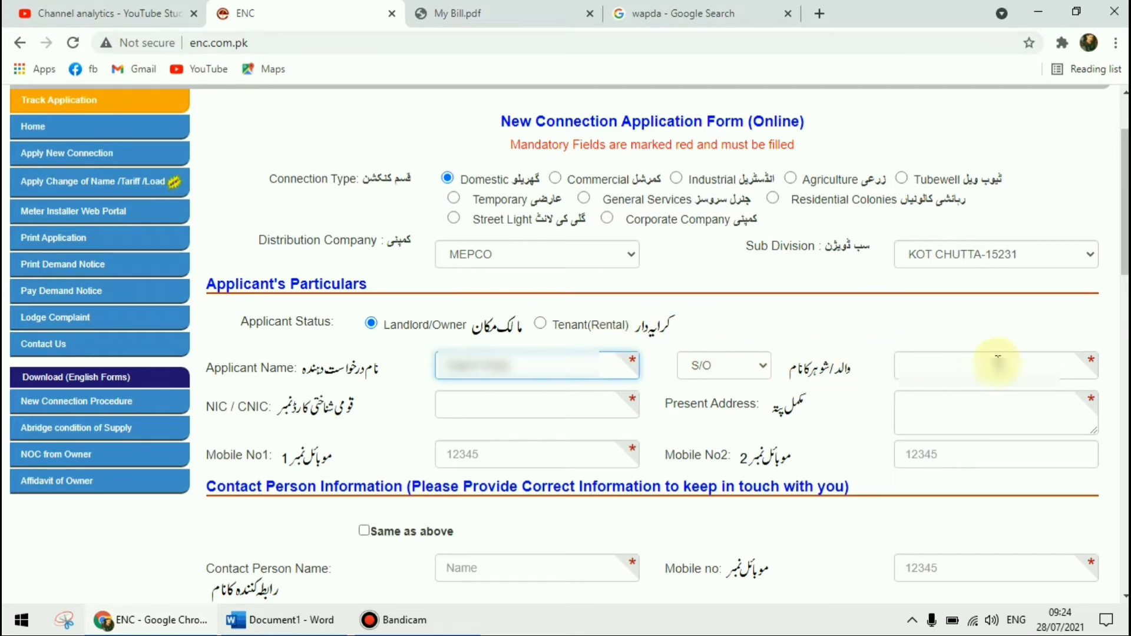
{"action": "left_click", "coordinate": [763, 366]}
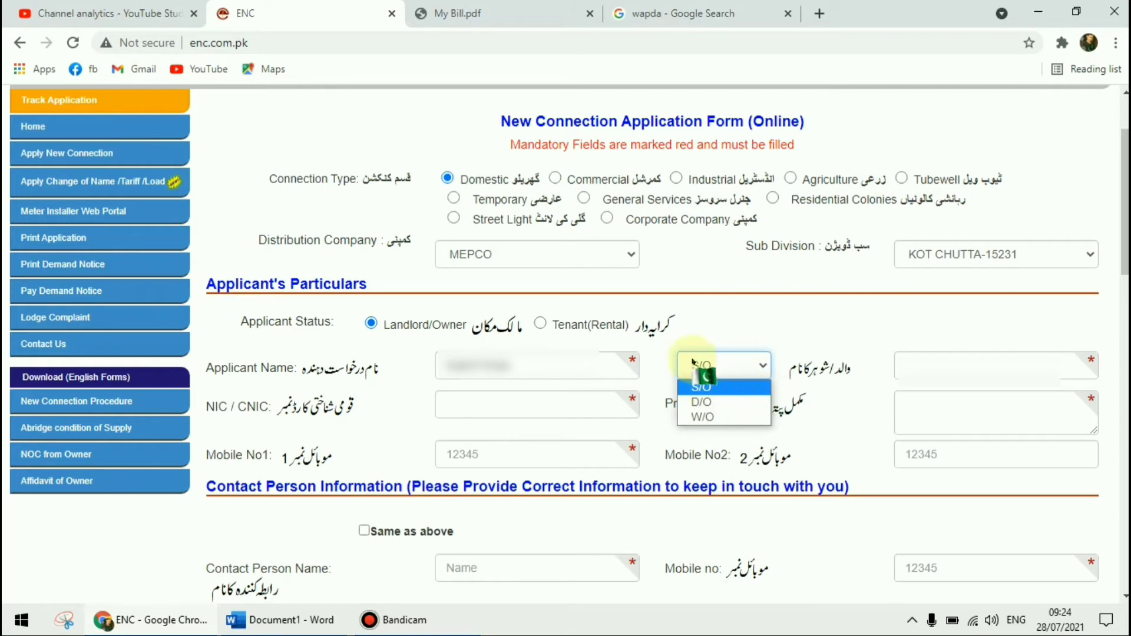
{"action": "left_click", "coordinate": [902, 359]}
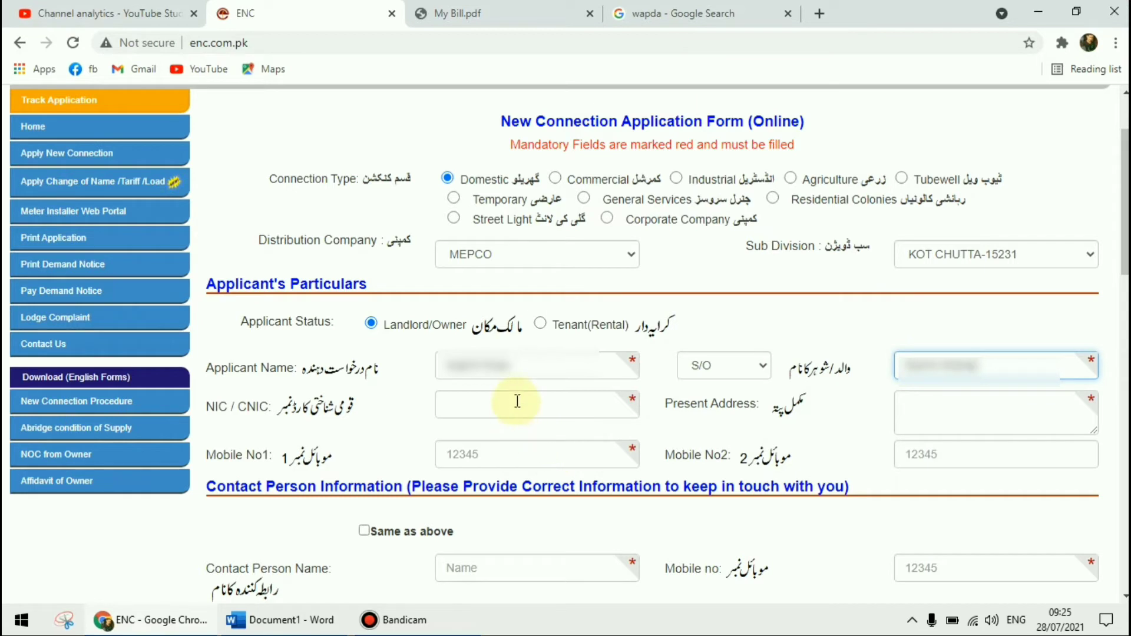
- Enter the applicant's national identity card number in the NIC / CNIC field
{"action": "left_click", "coordinate": [517, 401]}
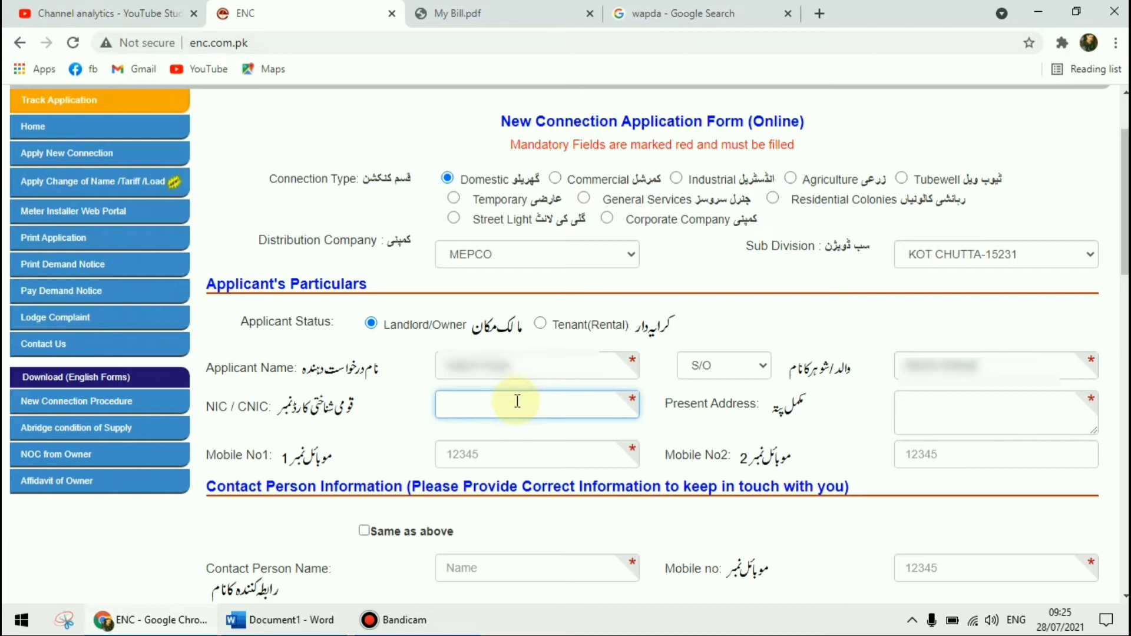
{"action": "type", "text": "10"}
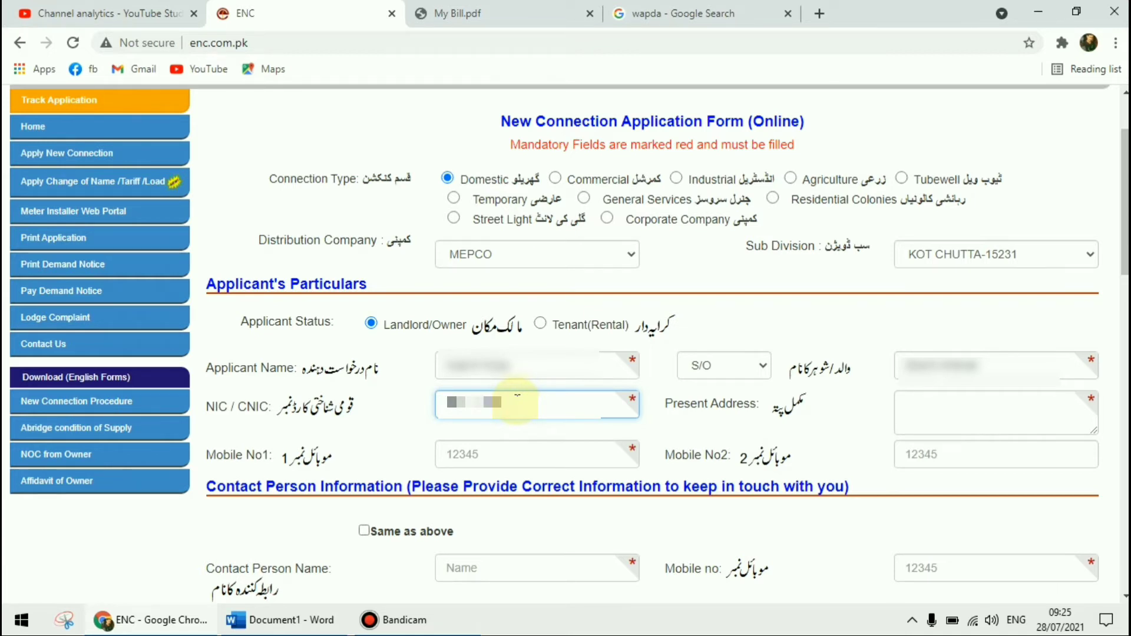
{"action": "type", "text": "21"}
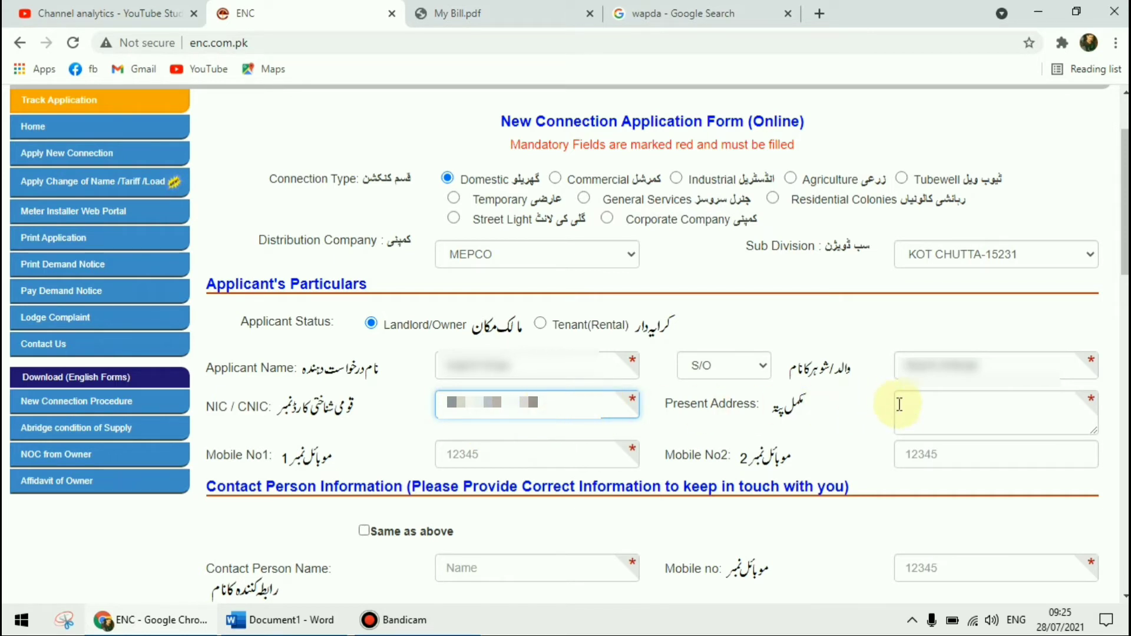
- Fill in the applicant's present address
{"action": "left_click", "coordinate": [920, 408]}
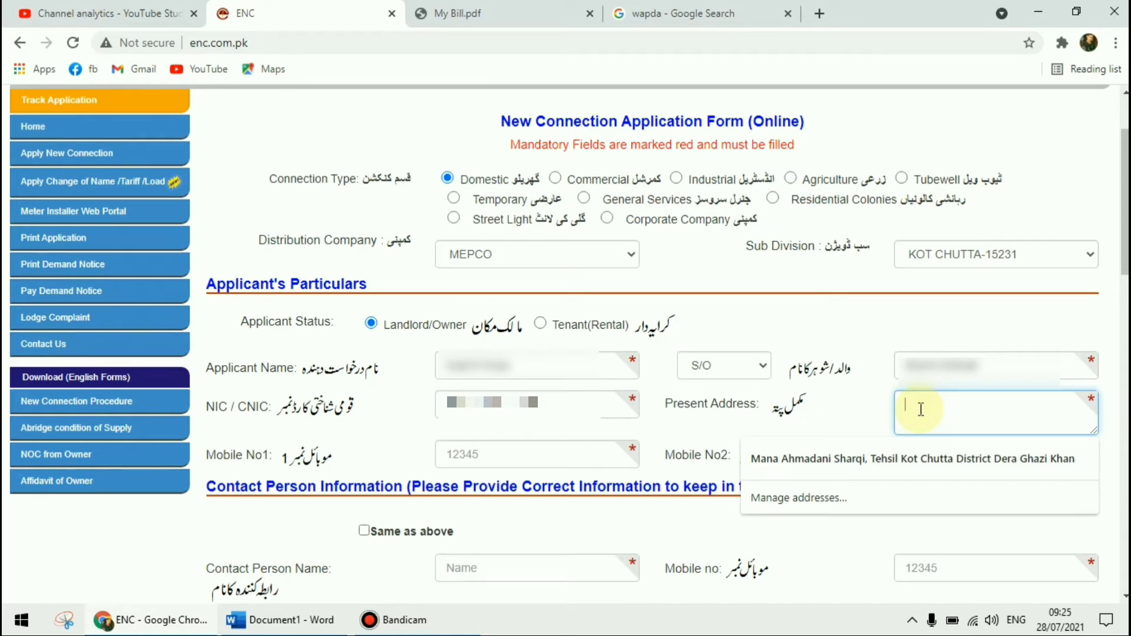
{"action": "type", "text": "ko"}
{"action": "key", "text": "BackSpace"}
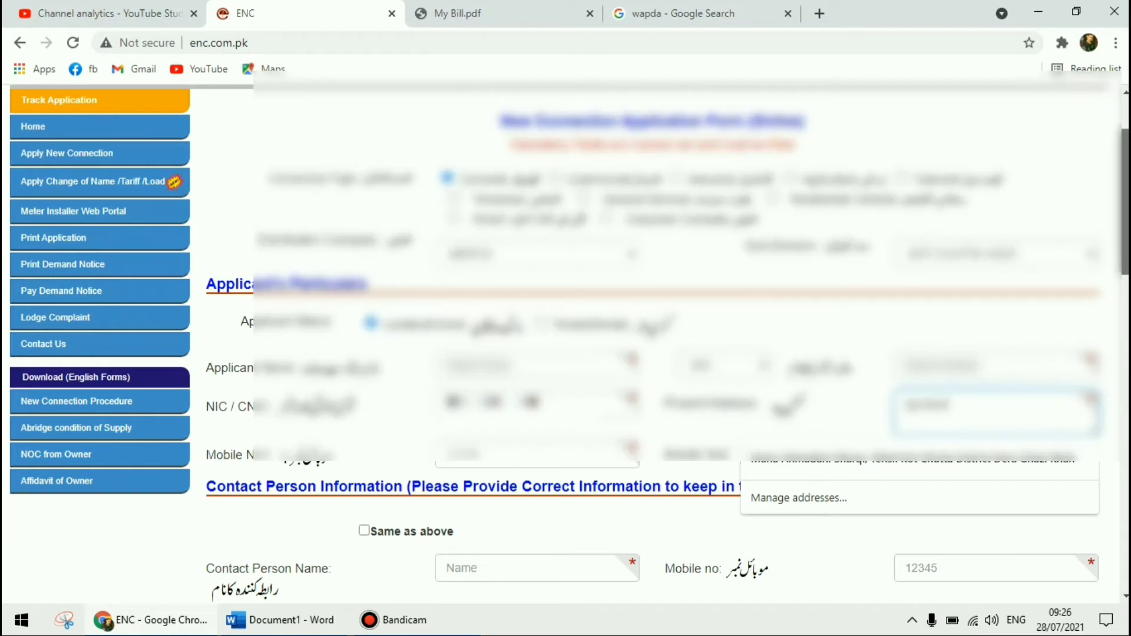
- Enter the applicant's two mobile numbers and mark the contact person information as same as above
{"action": "scroll", "coordinate": [648, 342], "scroll_direction": "down", "scroll_amount": 3}
{"action": "scroll", "coordinate": [604, 209], "scroll_direction": "down", "scroll_amount": 2}
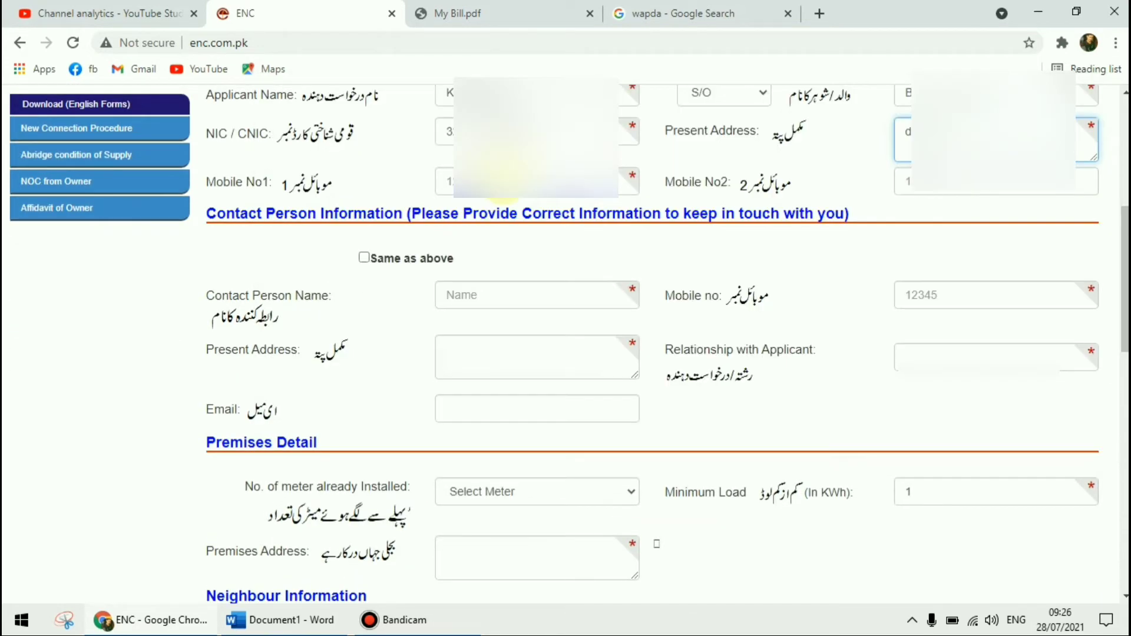
{"action": "left_click", "coordinate": [503, 177]}
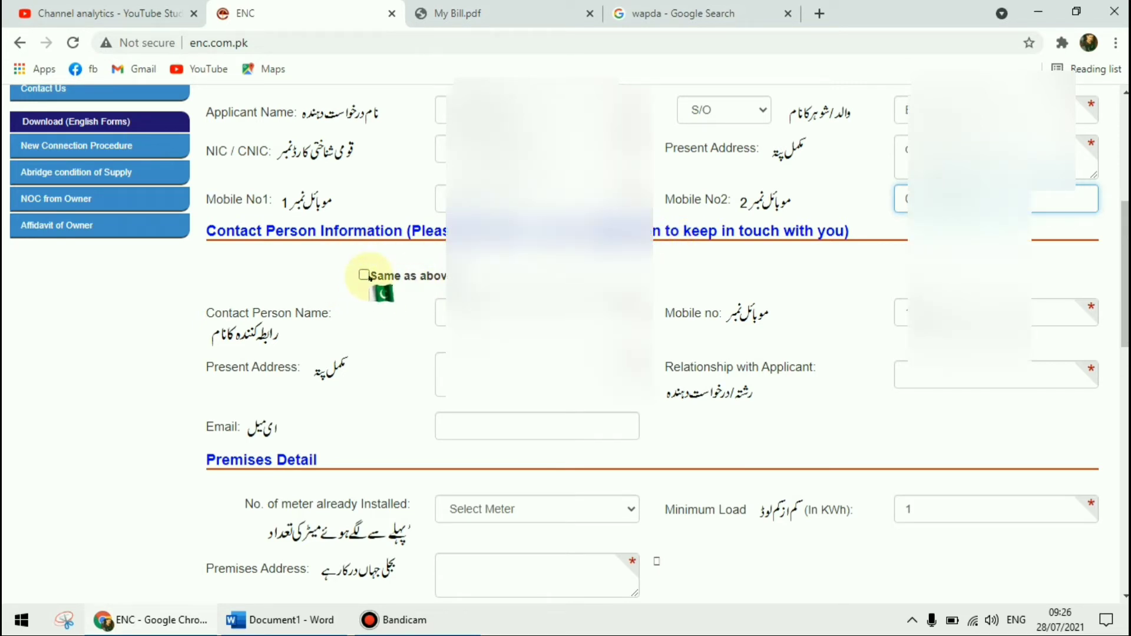
{"action": "left_click", "coordinate": [365, 276]}
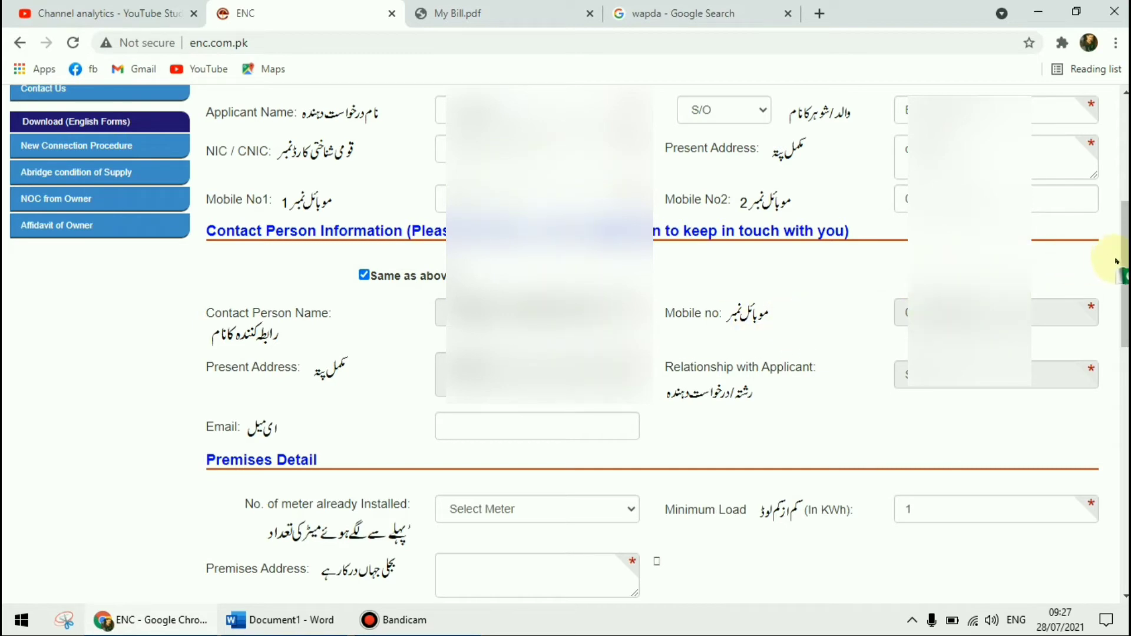
- Fill in the contact person's e-mail and set the number of meters already installed to 0
{"action": "scroll", "coordinate": [1125, 254], "scroll_direction": "down", "scroll_amount": 3}
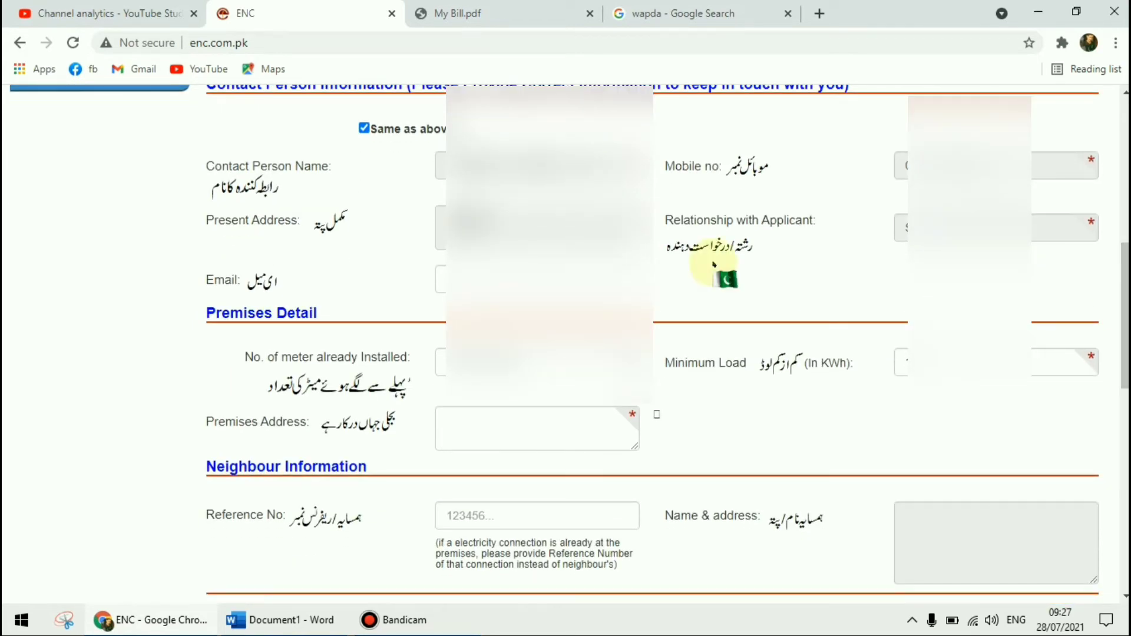
{"action": "left_click", "coordinate": [571, 280]}
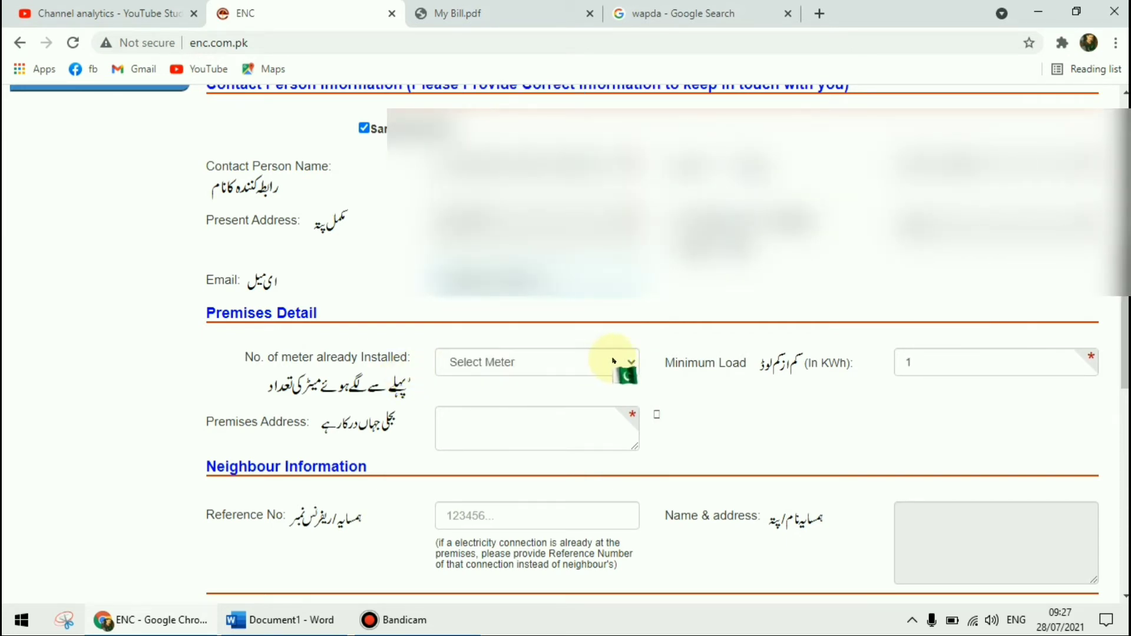
{"action": "left_click", "coordinate": [613, 361]}
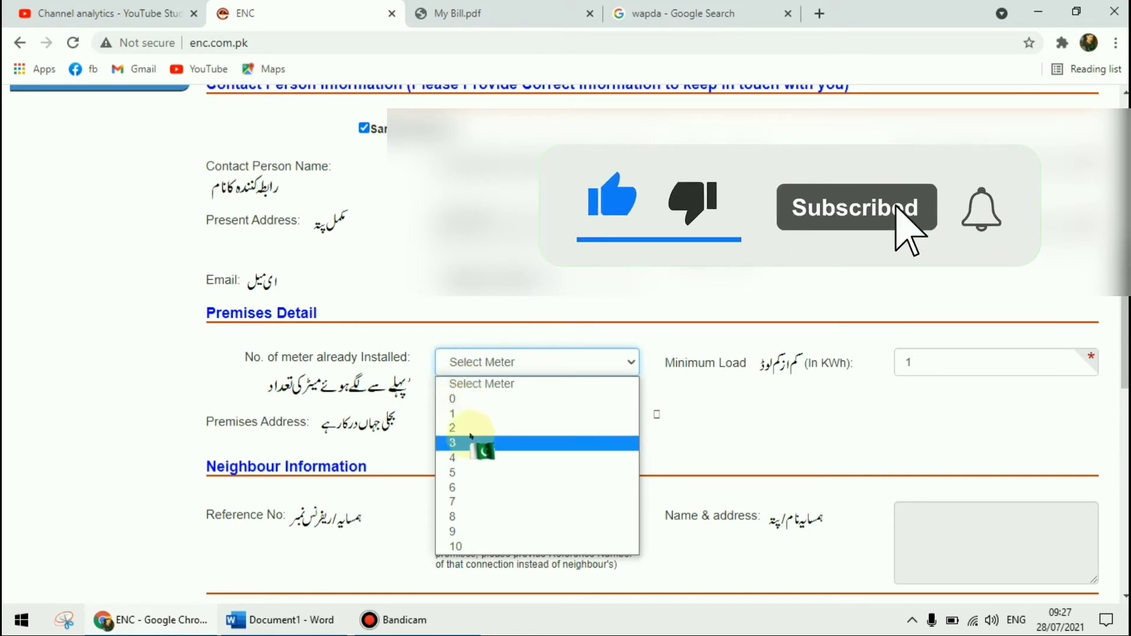
{"action": "left_click", "coordinate": [465, 399]}
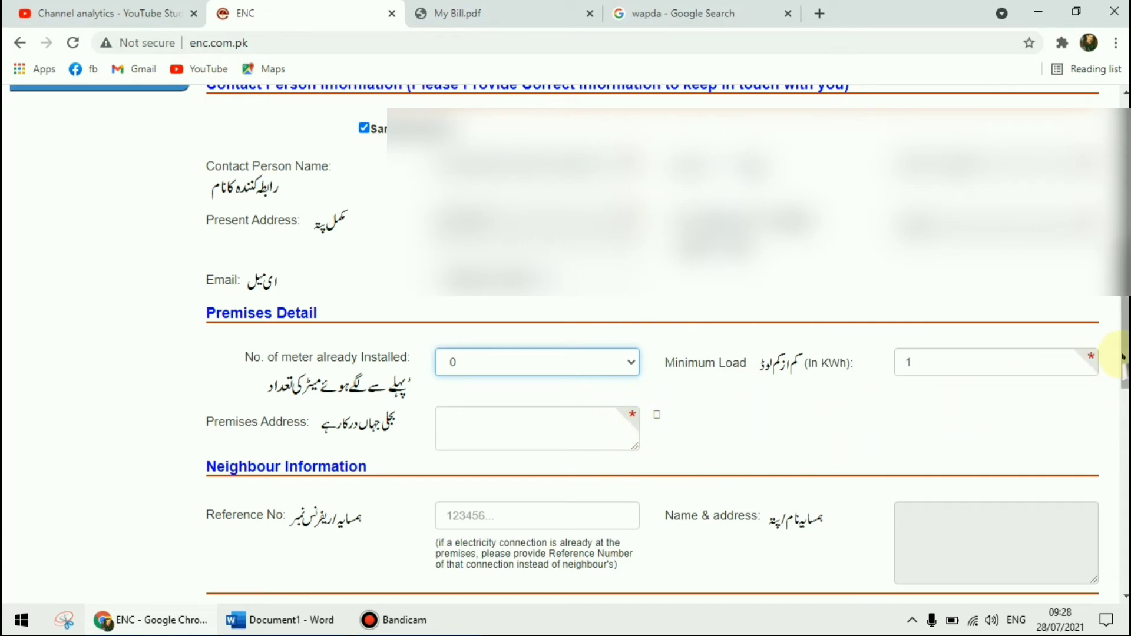
- Look up the reference number on the electricity bill in My Bill.pdf
{"action": "left_click_drag", "start_coordinate": [1123, 356], "coordinate": [1122, 391]}
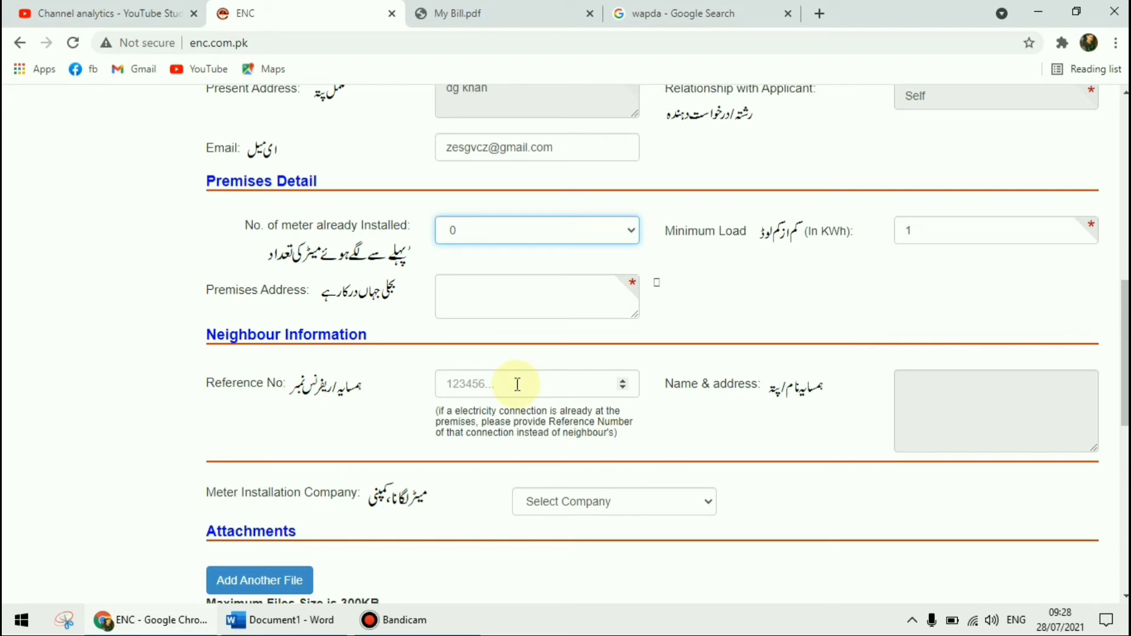
{"action": "left_click", "coordinate": [514, 18]}
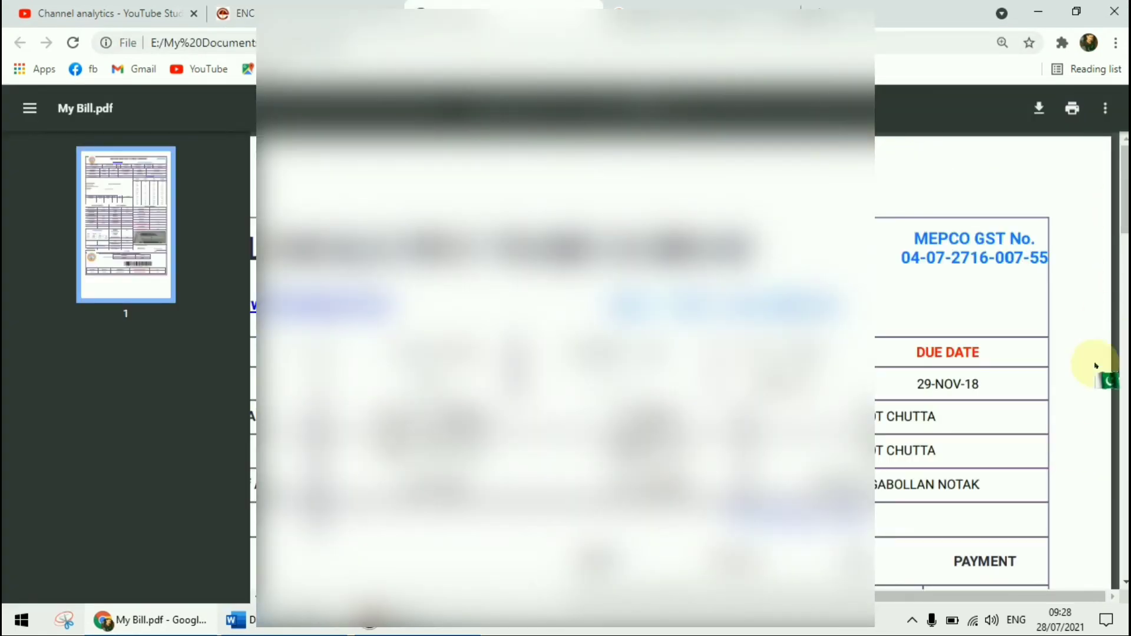
{"action": "left_click_drag", "start_coordinate": [923, 596], "coordinate": [847, 596]}
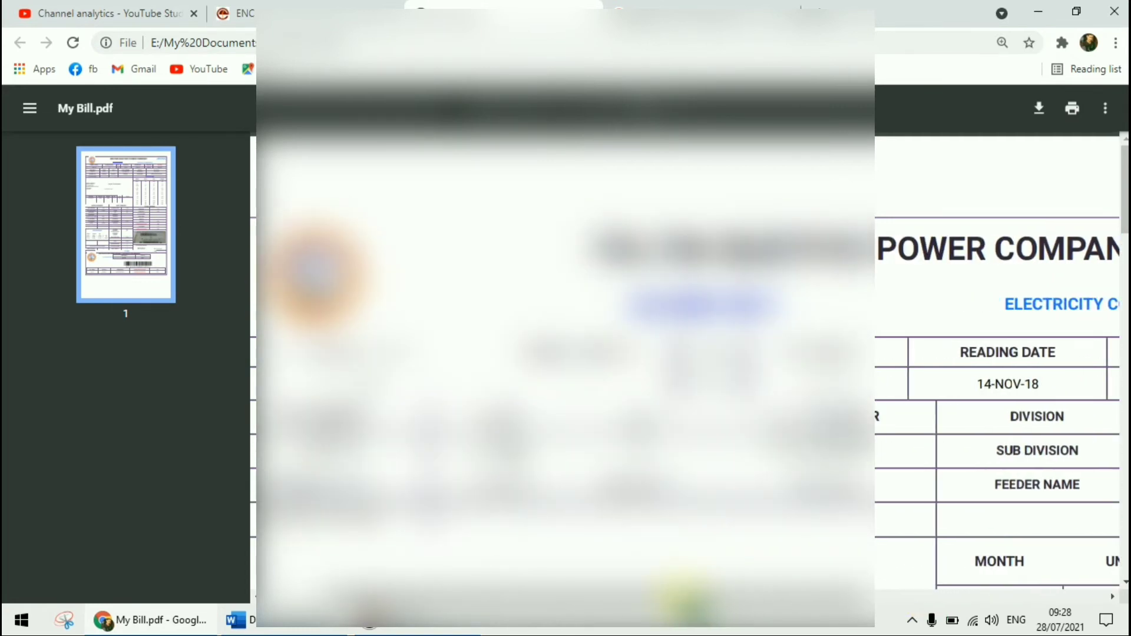
{"action": "left_click_drag", "start_coordinate": [682, 596], "coordinate": [592, 600]}
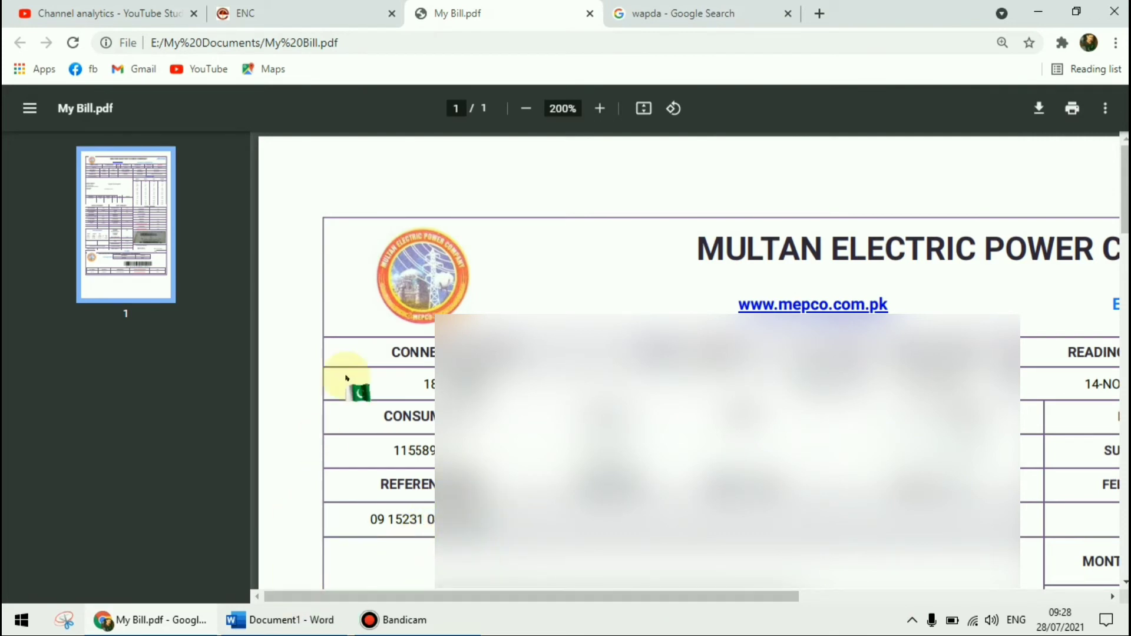
- Return to the ENC application form and enter the neighbour's electricity connection reference number
{"action": "left_click", "coordinate": [308, 21]}
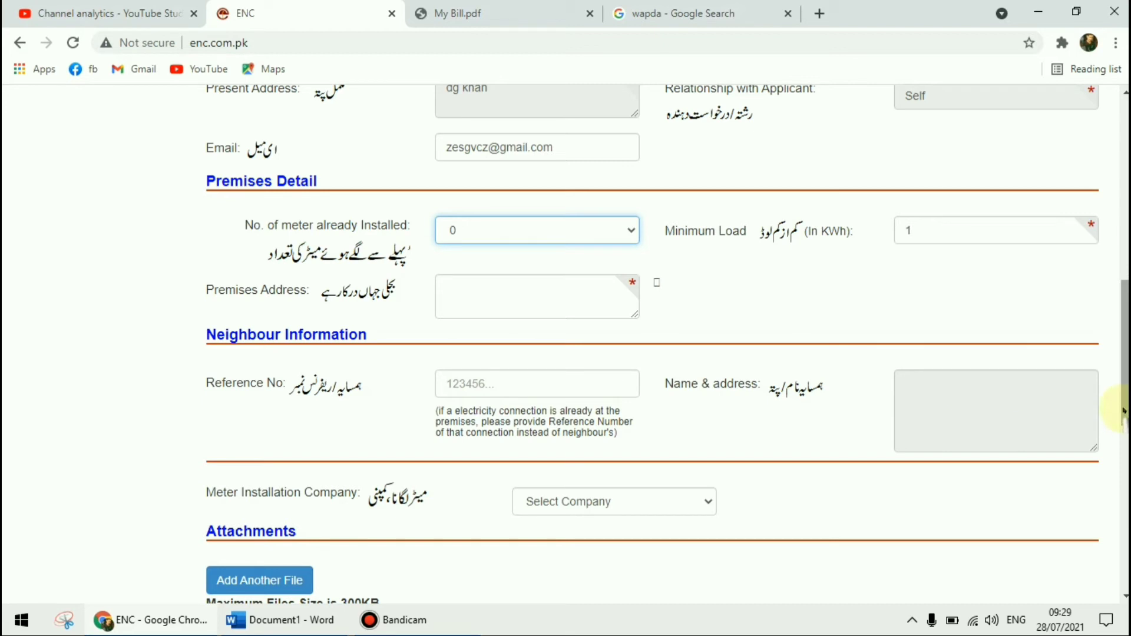
{"action": "left_click_drag", "start_coordinate": [1126, 409], "coordinate": [1126, 430]}
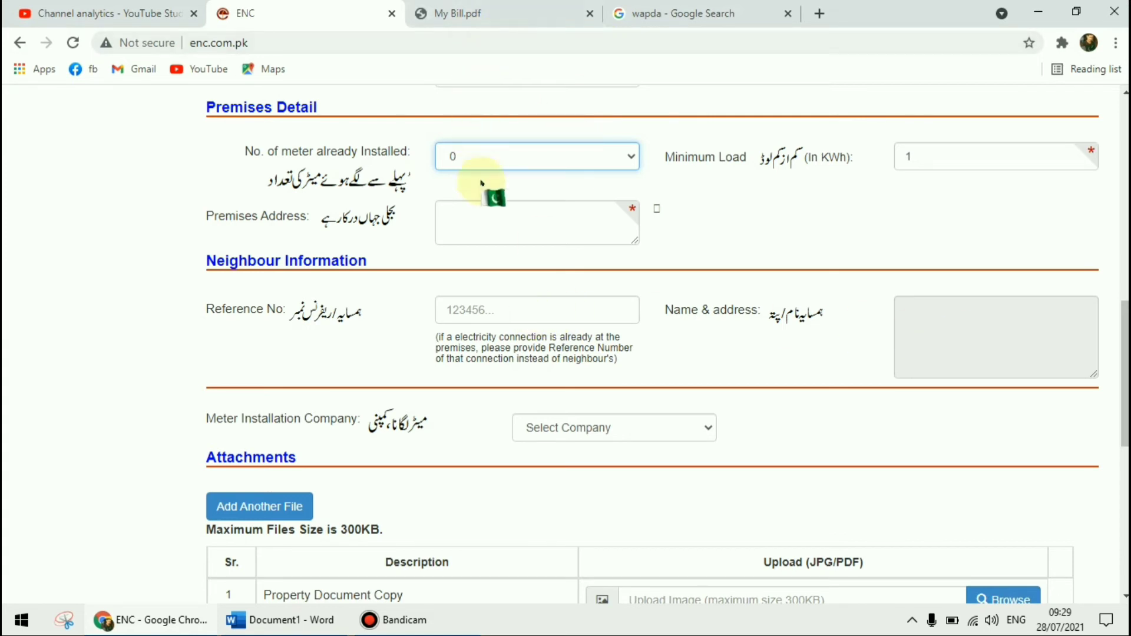
{"action": "left_click", "coordinate": [499, 319]}
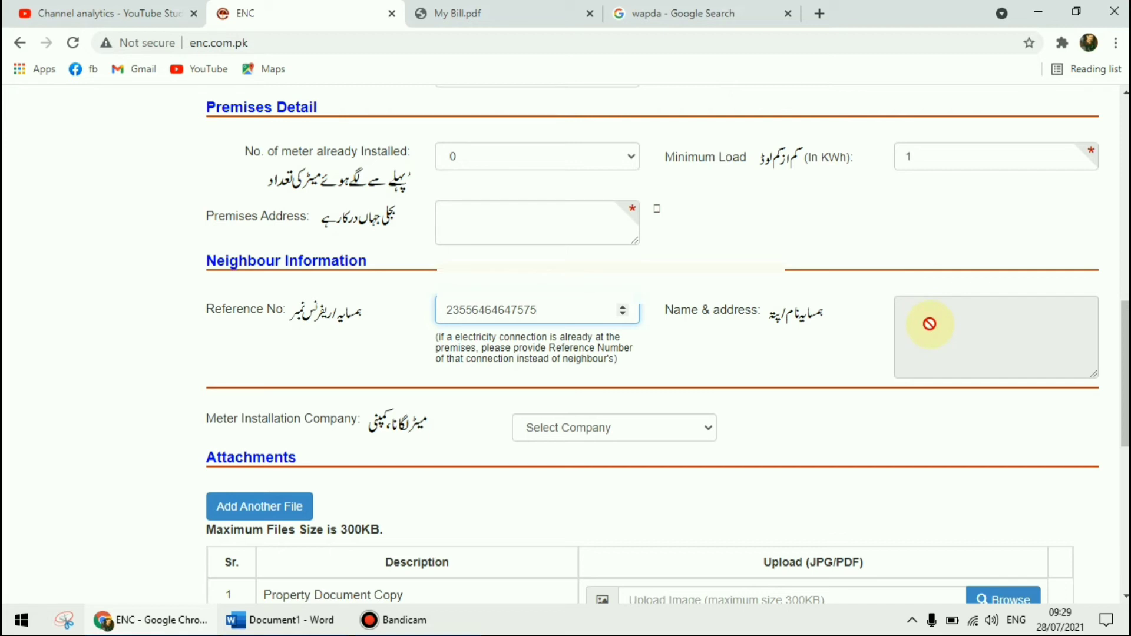
- Fill in the address of the premises needing electricity and the neighbour's name and address
{"action": "left_click", "coordinate": [511, 219]}
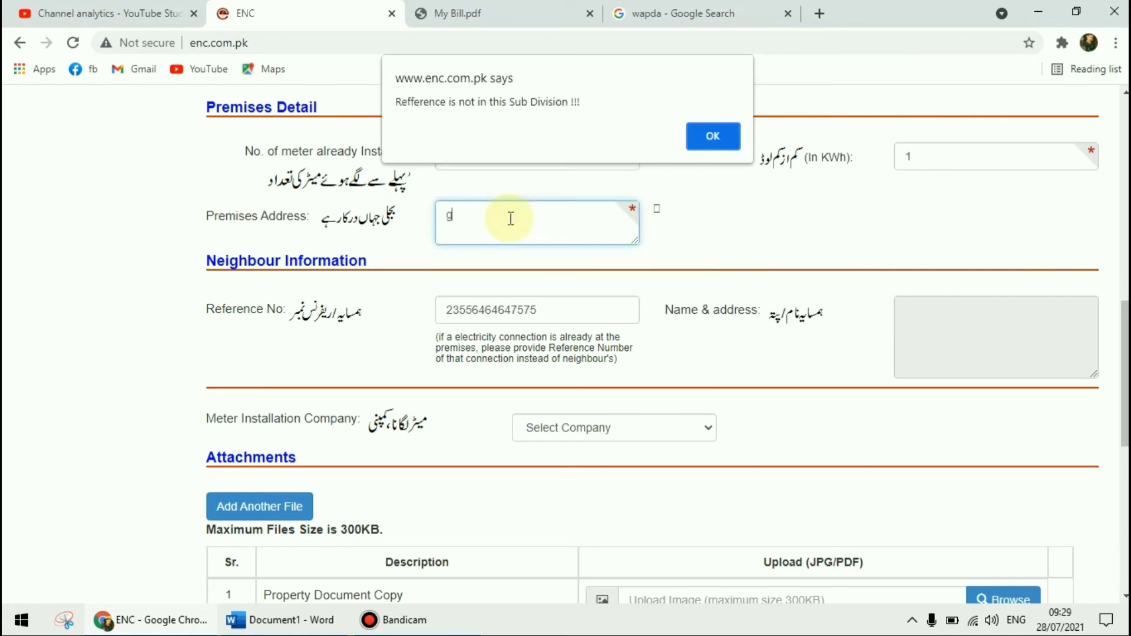
{"action": "type", "text": "g"}
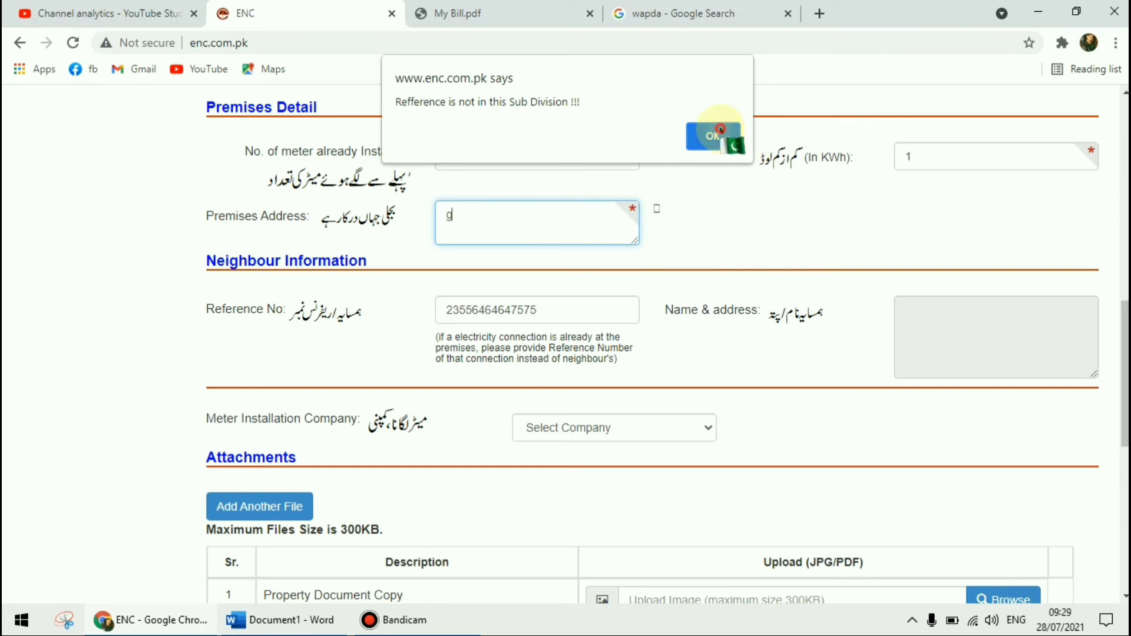
{"action": "left_click", "coordinate": [720, 129]}
{"action": "type", "text": "m"}
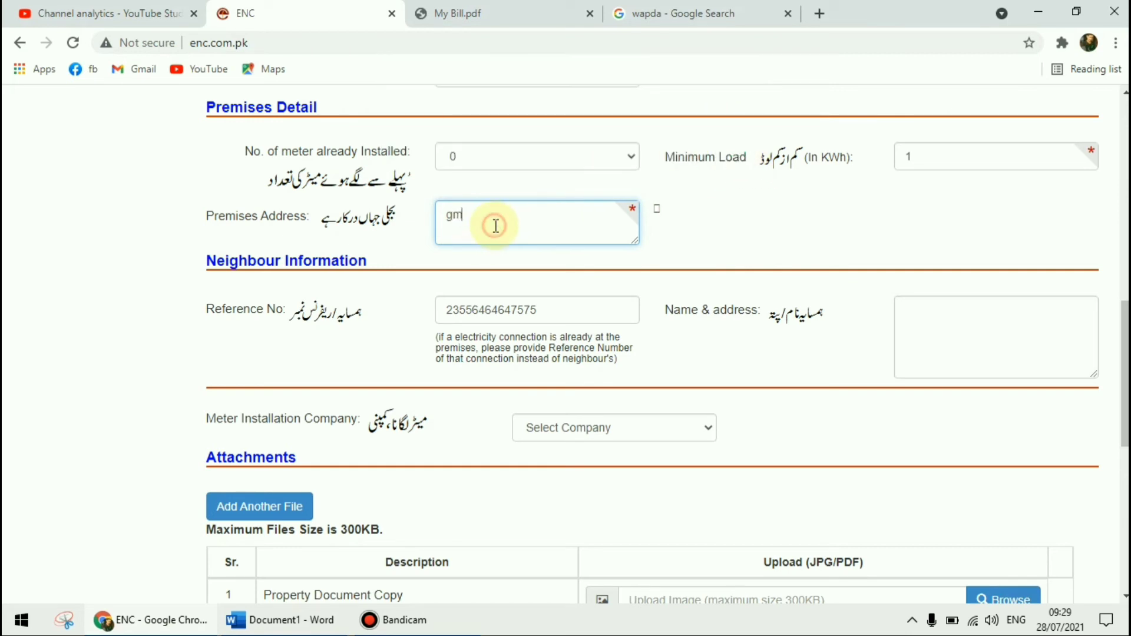
{"action": "type", "text": "bmbmb"}
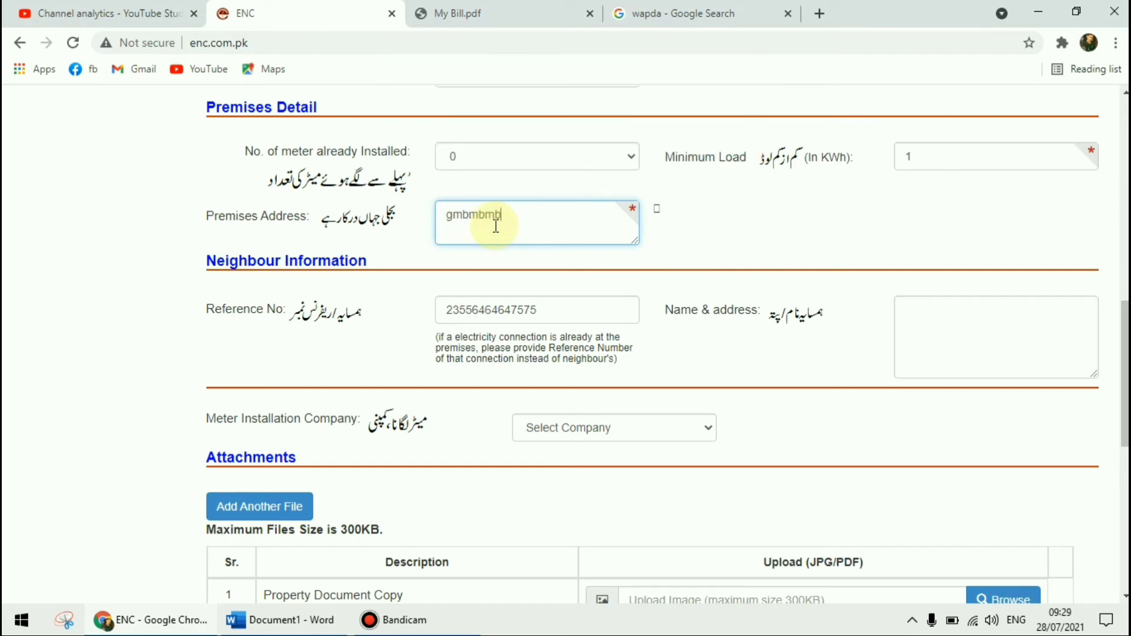
{"action": "left_click", "coordinate": [960, 323]}
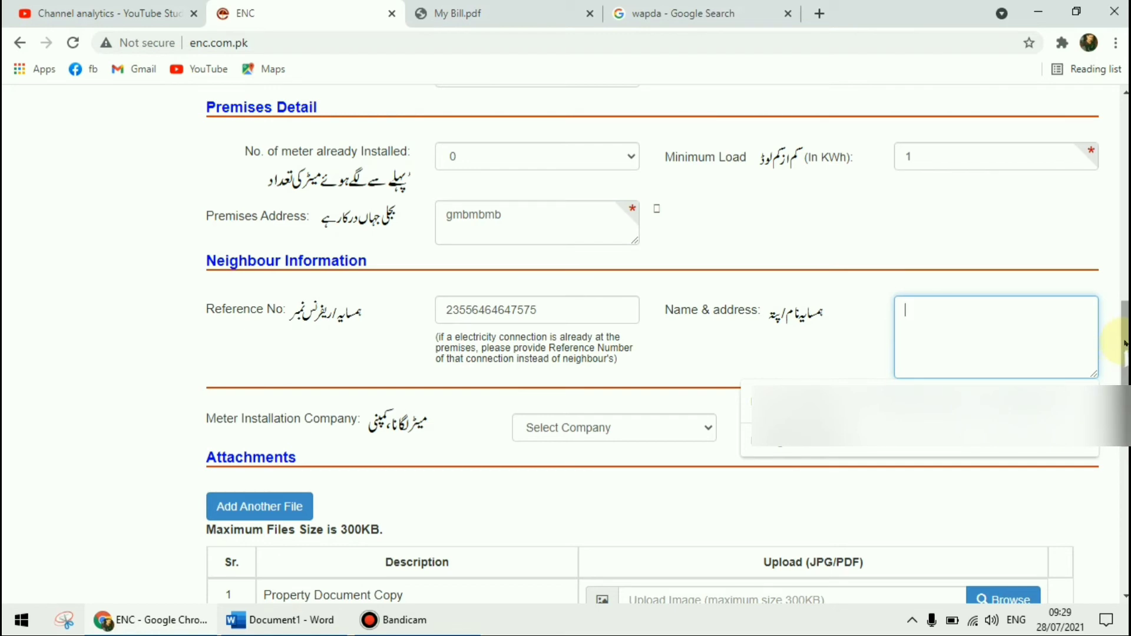
- Add an extra file row to the attachments table and delete it again
{"action": "left_click_drag", "start_coordinate": [1123, 345], "coordinate": [1122, 468]}
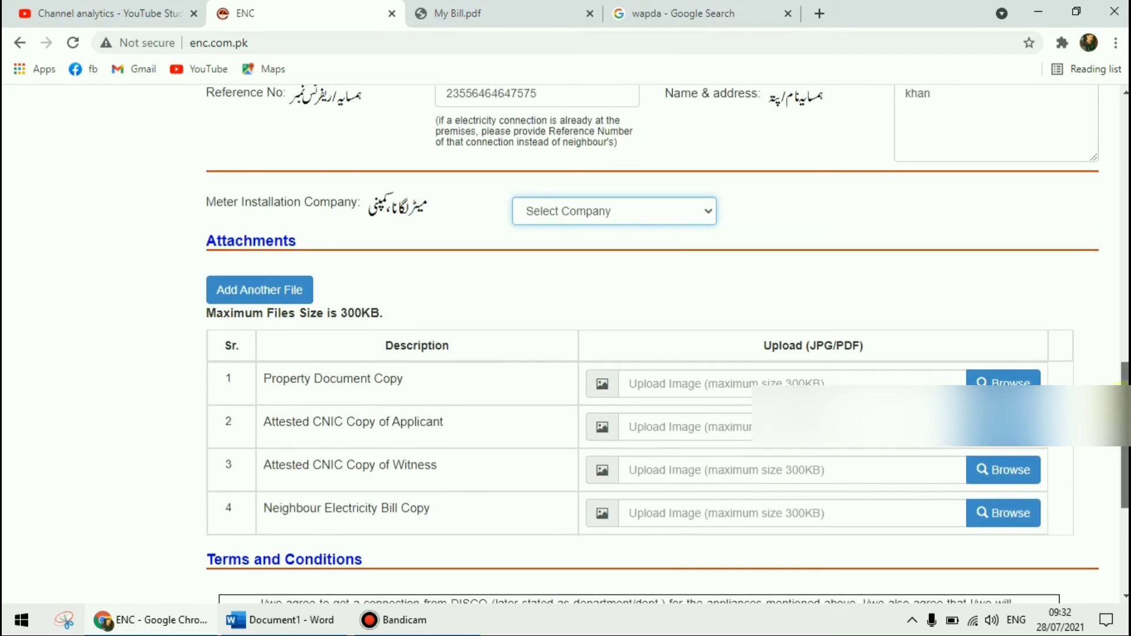
{"action": "left_click_drag", "start_coordinate": [1124, 413], "coordinate": [1124, 460]}
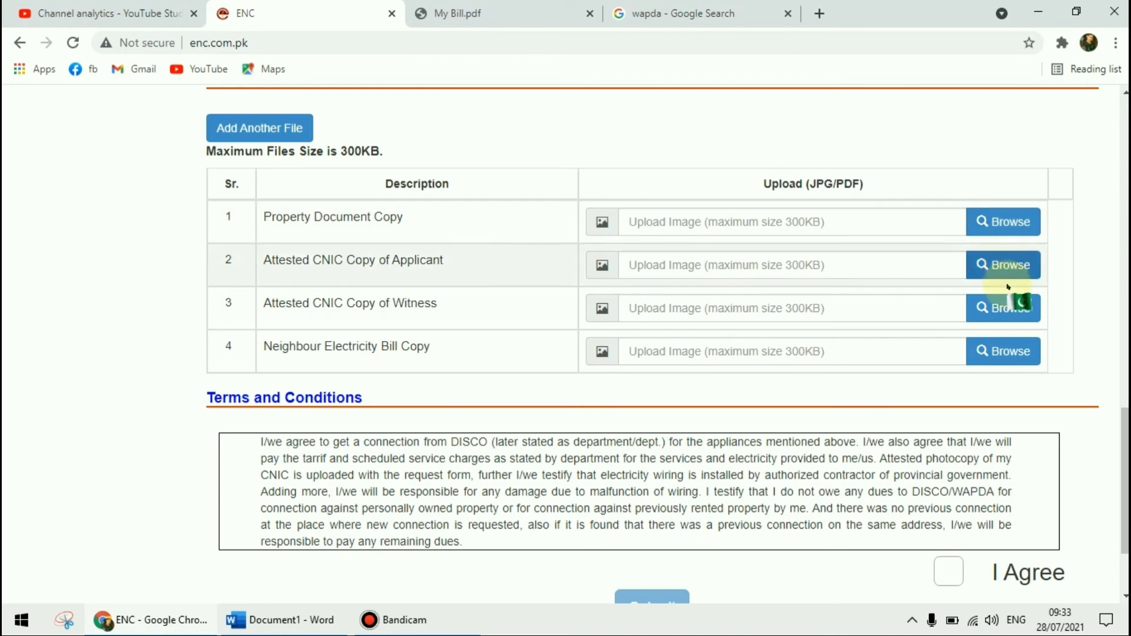
{"action": "left_click", "coordinate": [295, 131]}
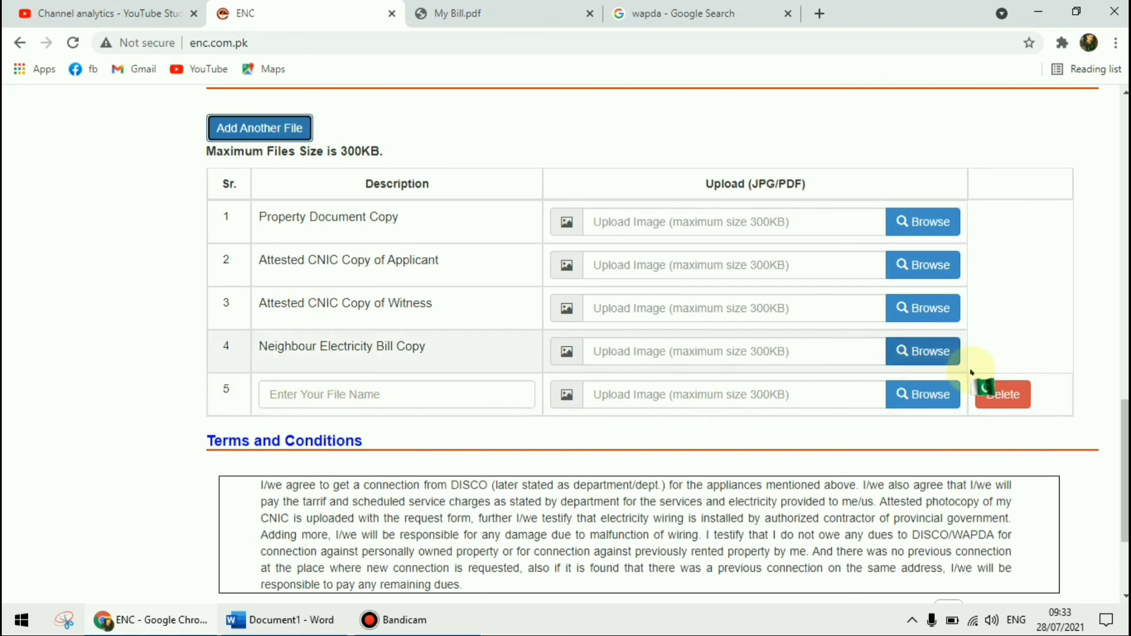
{"action": "left_click", "coordinate": [1014, 401]}
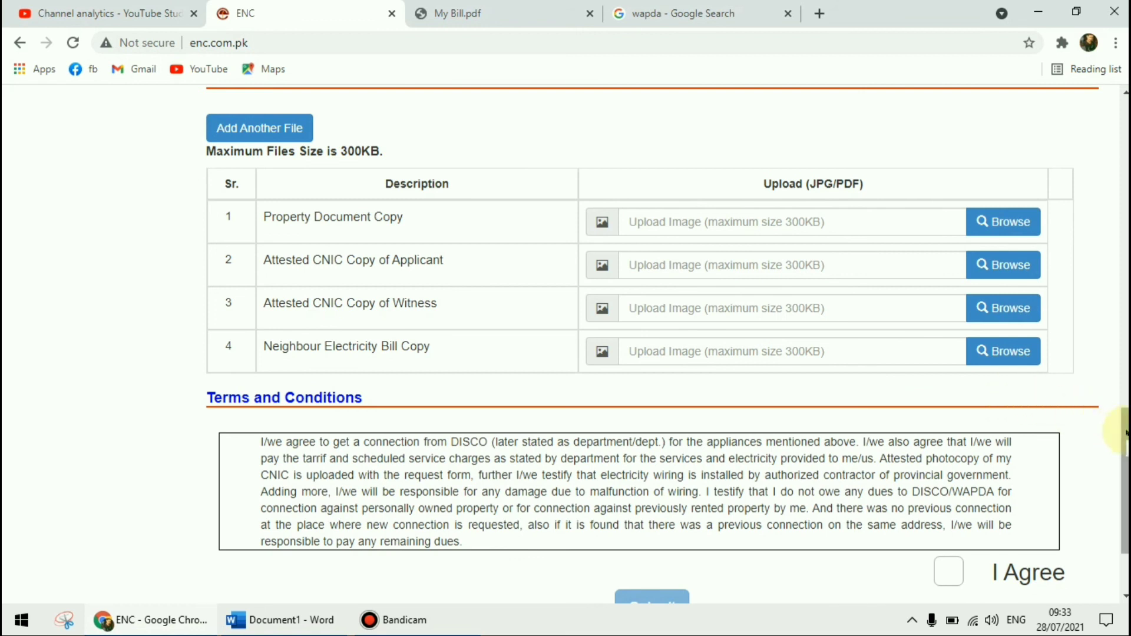
- Agree to the terms and conditions and enter the displayed captcha number in the verification field
{"action": "scroll", "coordinate": [1123, 436], "scroll_direction": "down", "scroll_amount": 2}
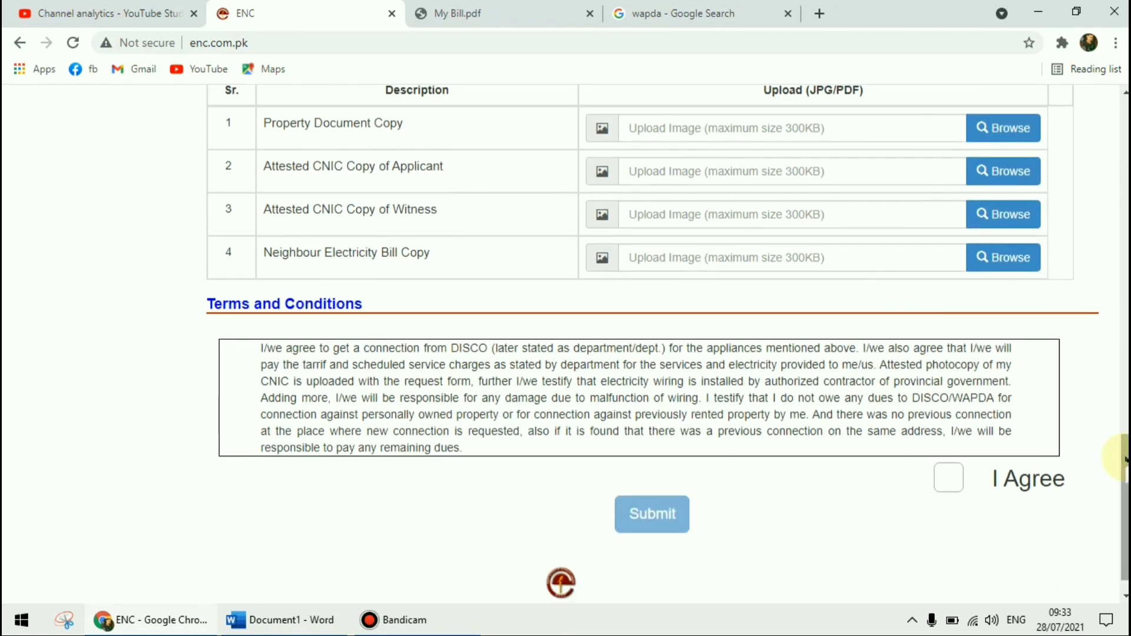
{"action": "left_click", "coordinate": [959, 485]}
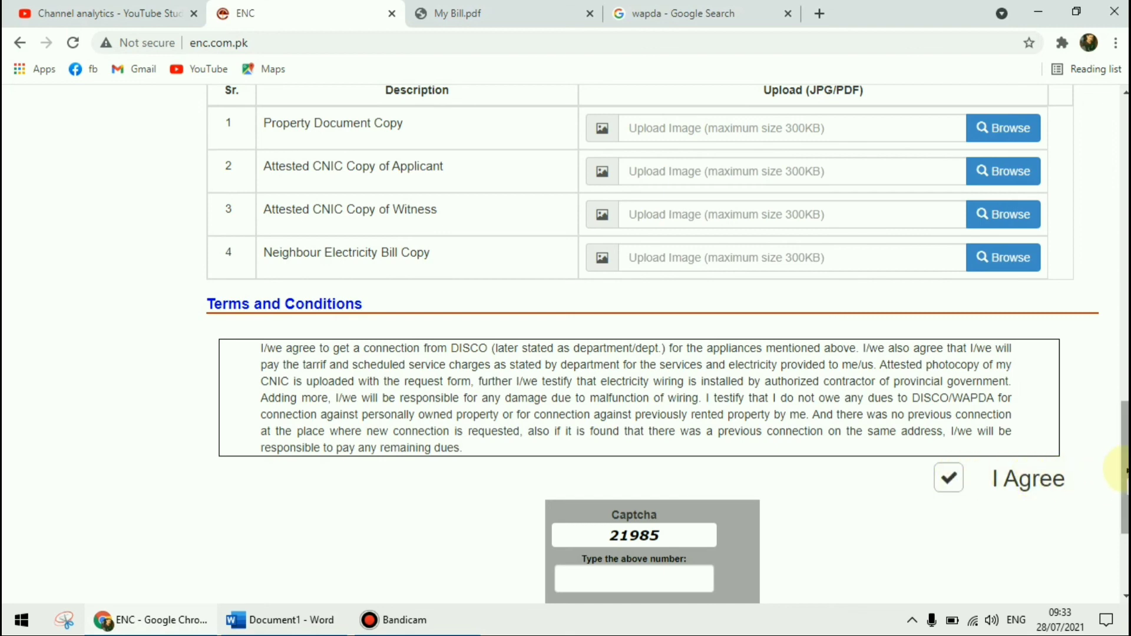
{"action": "left_click_drag", "start_coordinate": [1126, 470], "coordinate": [1126, 508]}
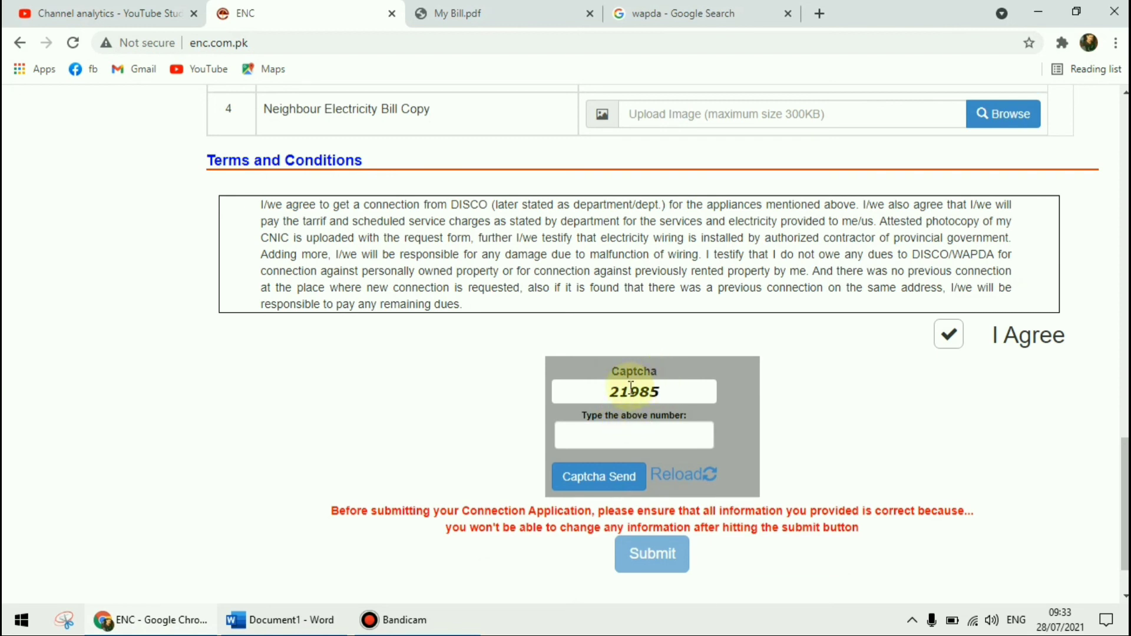
{"action": "left_click", "coordinate": [631, 437]}
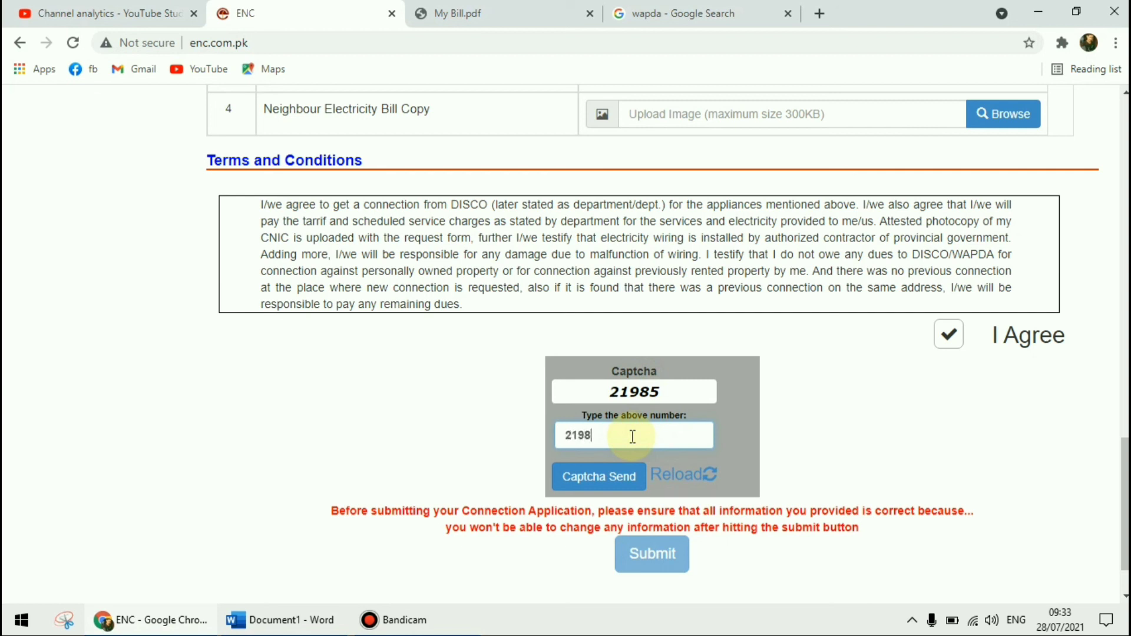
{"action": "type", "text": "21985"}
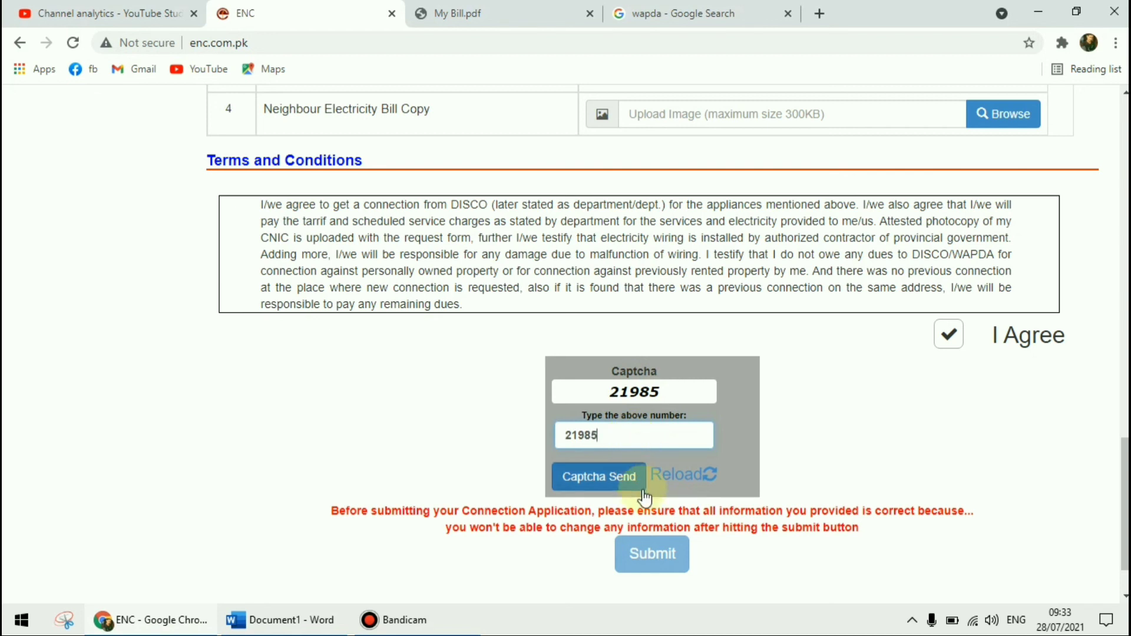